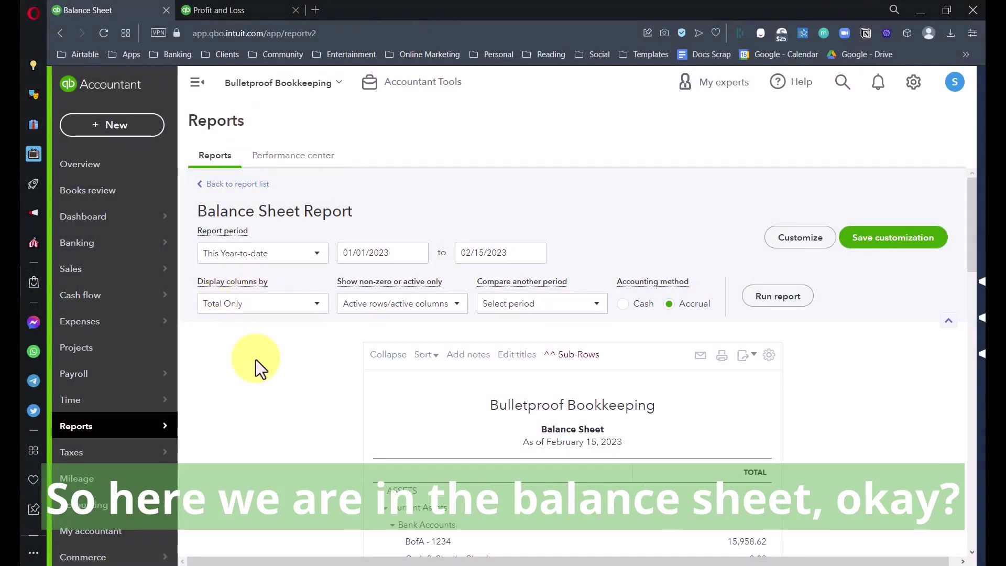
Step: Open the Transaction Report behind the BofA - 1234 balance on the Balance Sheet
{"action": "scroll", "coordinate": [259, 356], "scroll_direction": "down", "scroll_amount": 3}
{"action": "scroll", "coordinate": [259, 357], "scroll_direction": "down", "scroll_amount": 2}
{"action": "scroll", "coordinate": [257, 357], "scroll_direction": "up", "scroll_amount": 5}
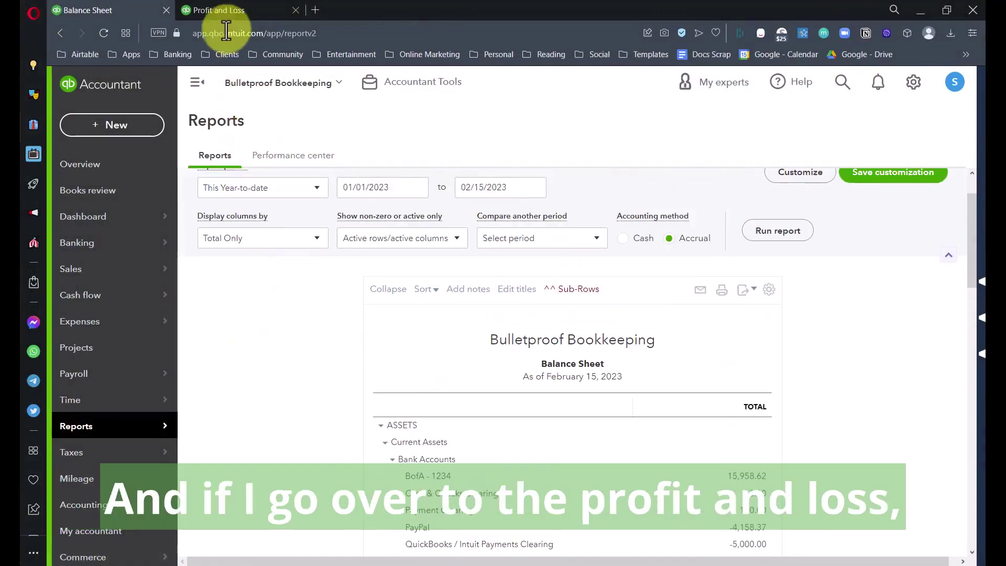
{"action": "left_click", "coordinate": [222, 12]}
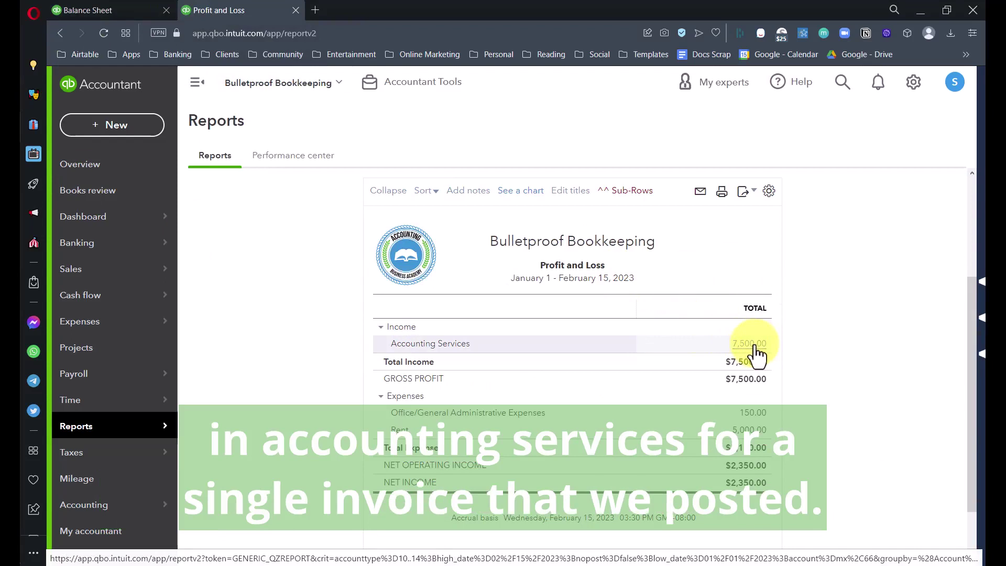
{"action": "left_click", "coordinate": [86, 10]}
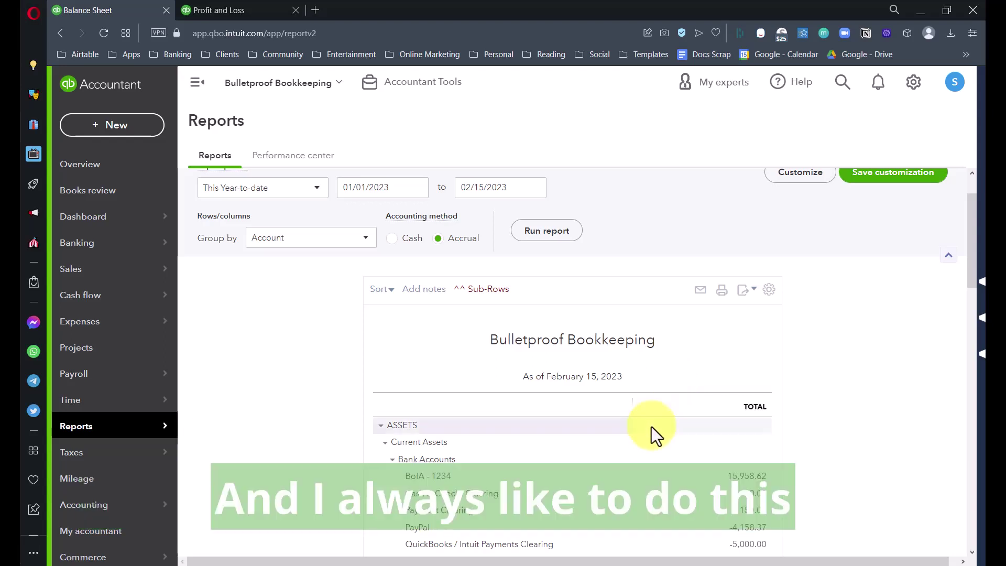
{"action": "scroll", "coordinate": [653, 431], "scroll_direction": "down", "scroll_amount": 2}
{"action": "left_click", "coordinate": [652, 431]}
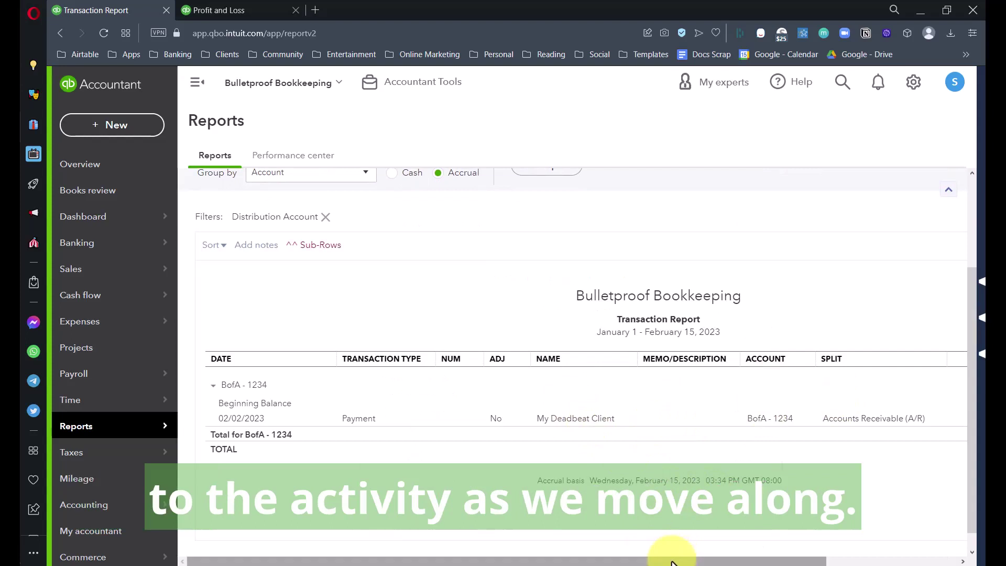
{"action": "left_click_drag", "start_coordinate": [672, 563], "coordinate": [843, 518]}
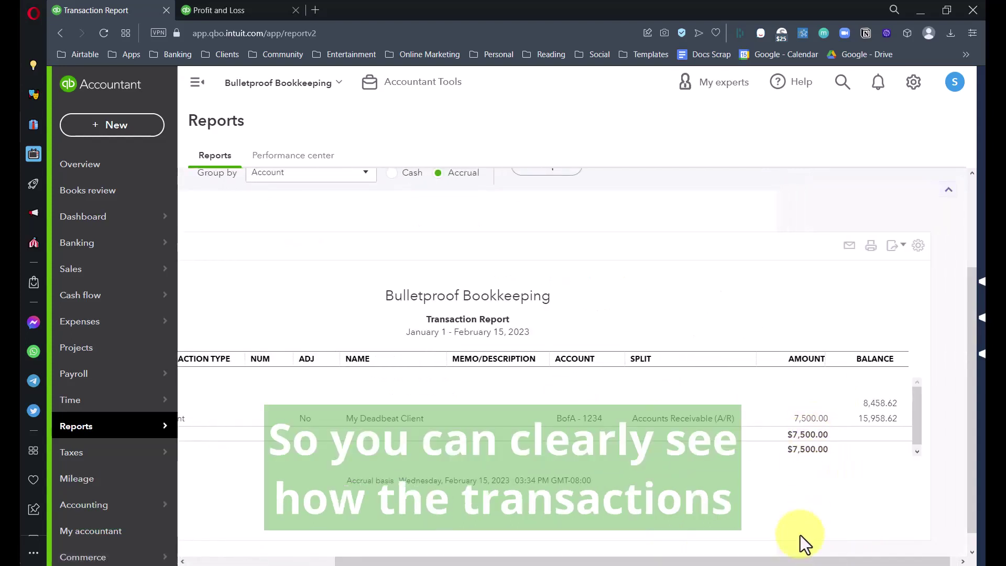
{"action": "left_click_drag", "start_coordinate": [797, 561], "coordinate": [545, 562]}
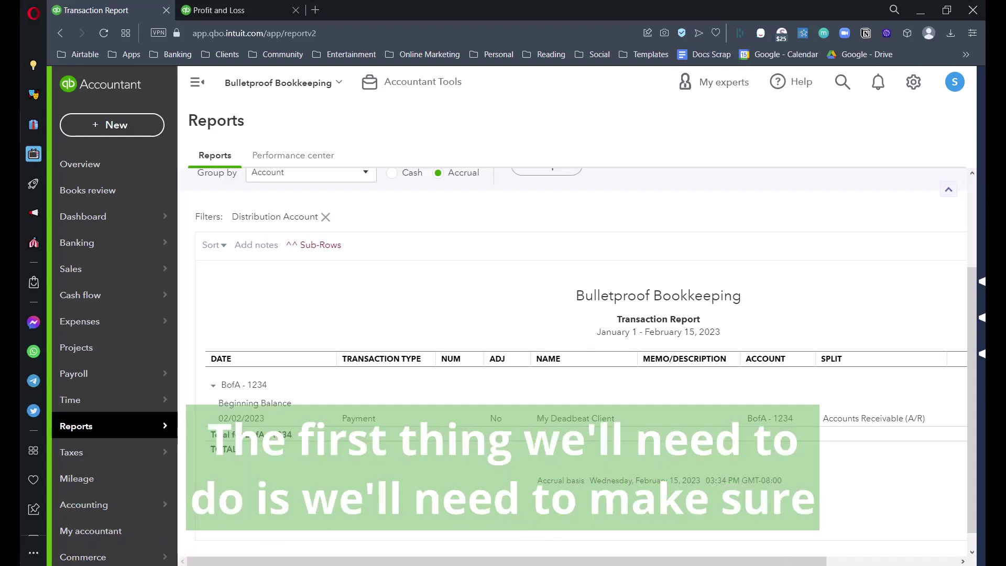
Step: Duplicate the Profit and Loss report into a new browser tab
{"action": "left_click", "coordinate": [224, 11]}
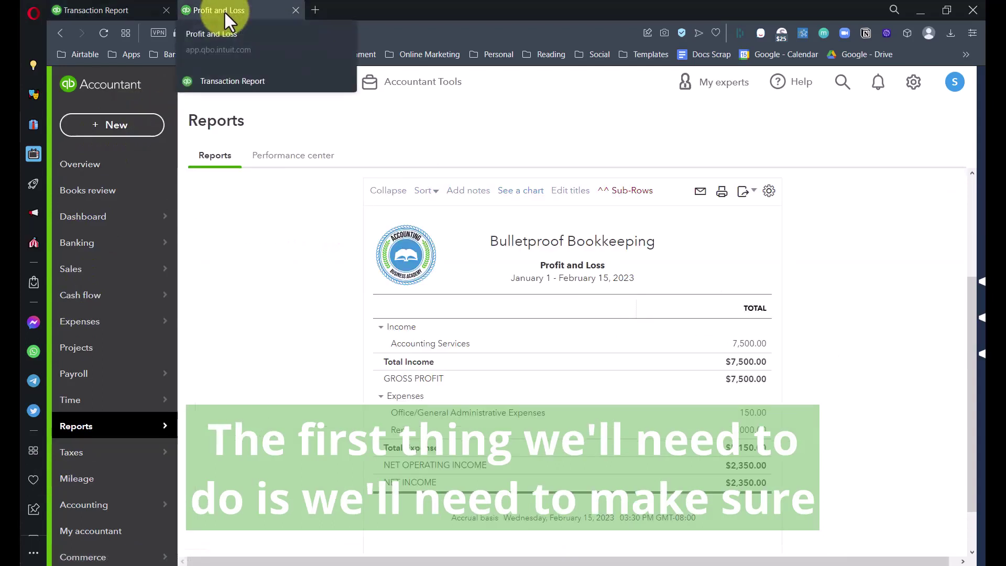
{"action": "right_click", "coordinate": [225, 13]}
{"action": "left_click", "coordinate": [262, 103]}
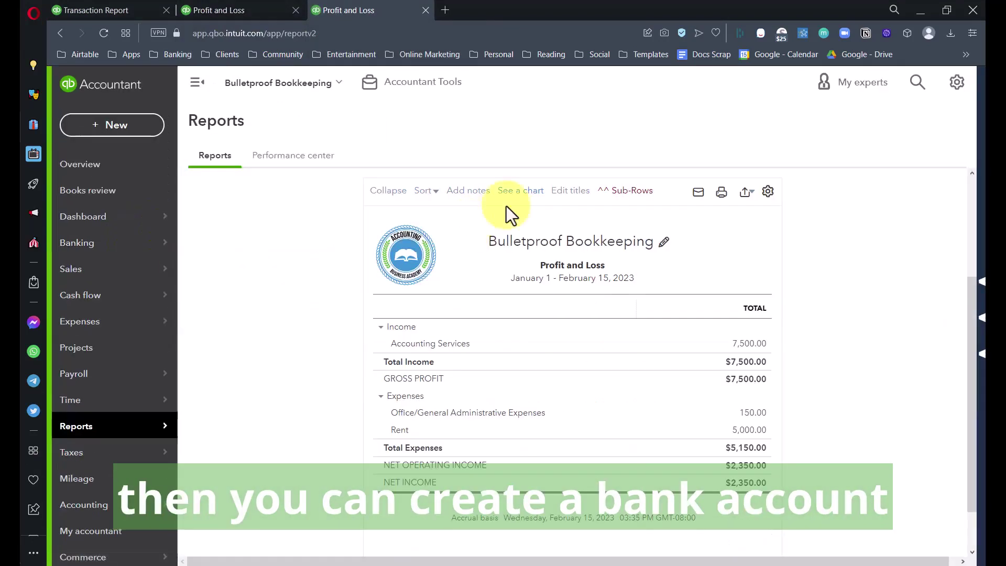
Step: Open the Chart of Accounts and locate the Cash & Checks Clearing account
{"action": "mouse_move", "coordinate": [130, 513]}
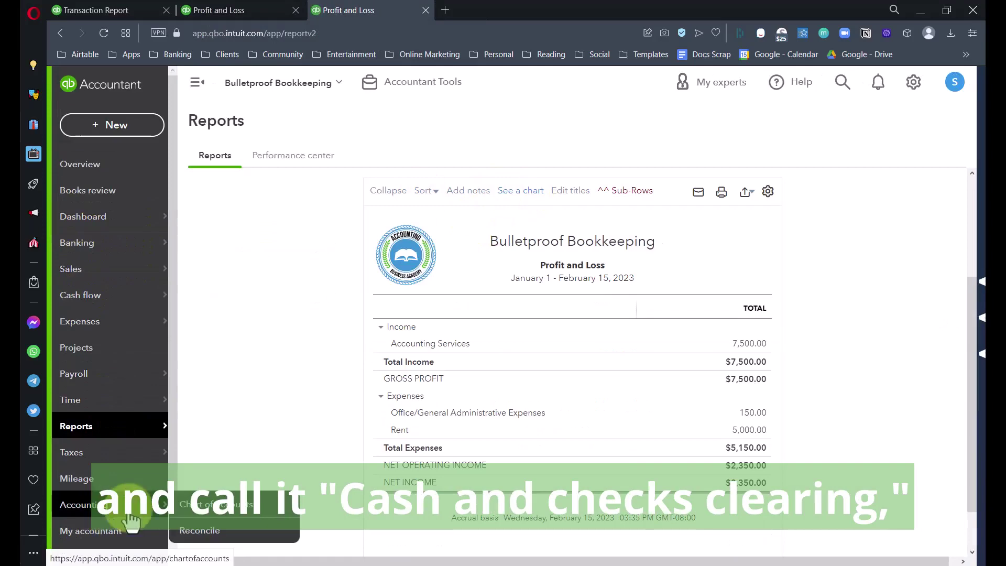
{"action": "left_click", "coordinate": [198, 513]}
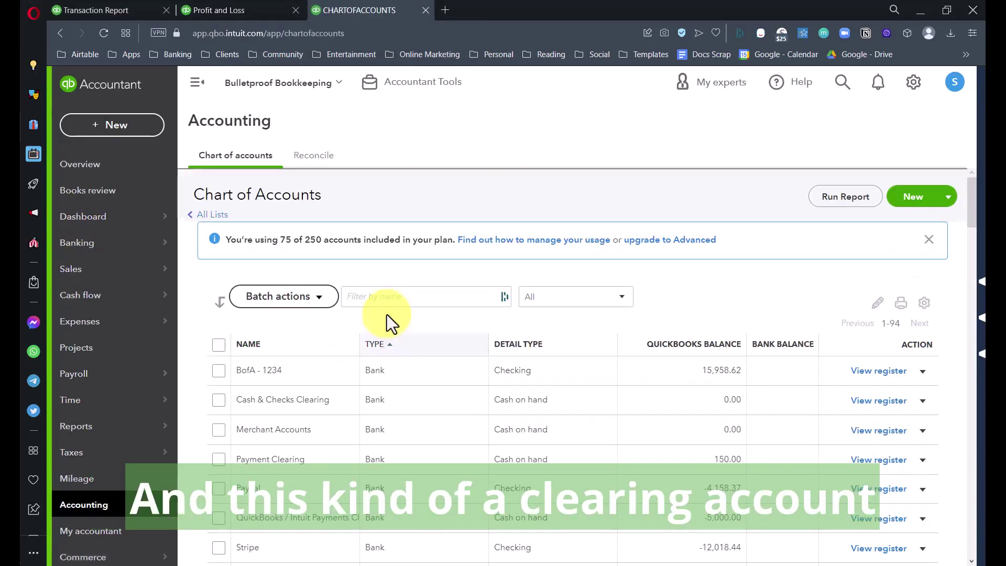
{"action": "scroll", "coordinate": [338, 341], "scroll_direction": "down", "scroll_amount": 1}
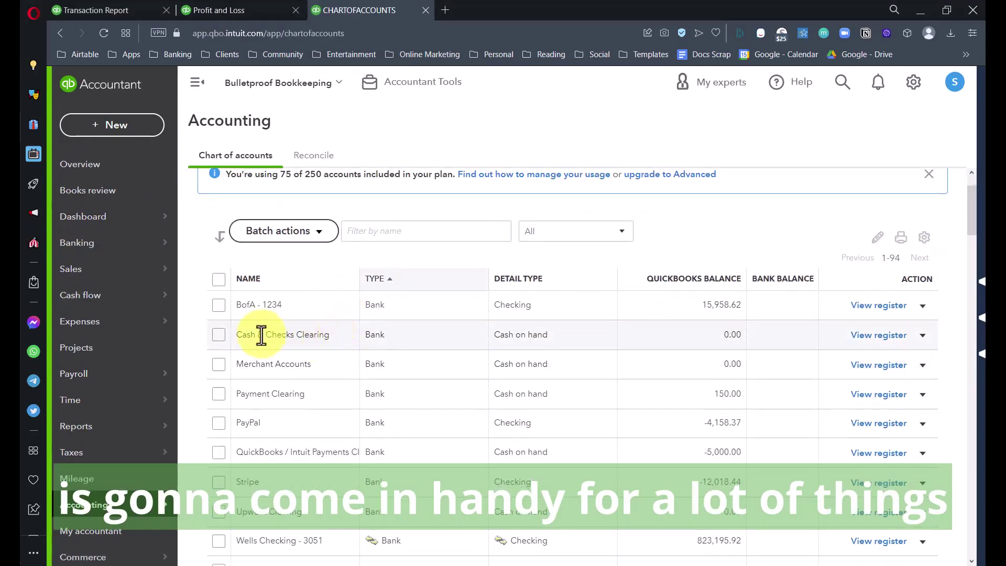
{"action": "left_click_drag", "start_coordinate": [238, 334], "coordinate": [315, 335]}
{"action": "left_click", "coordinate": [315, 335]}
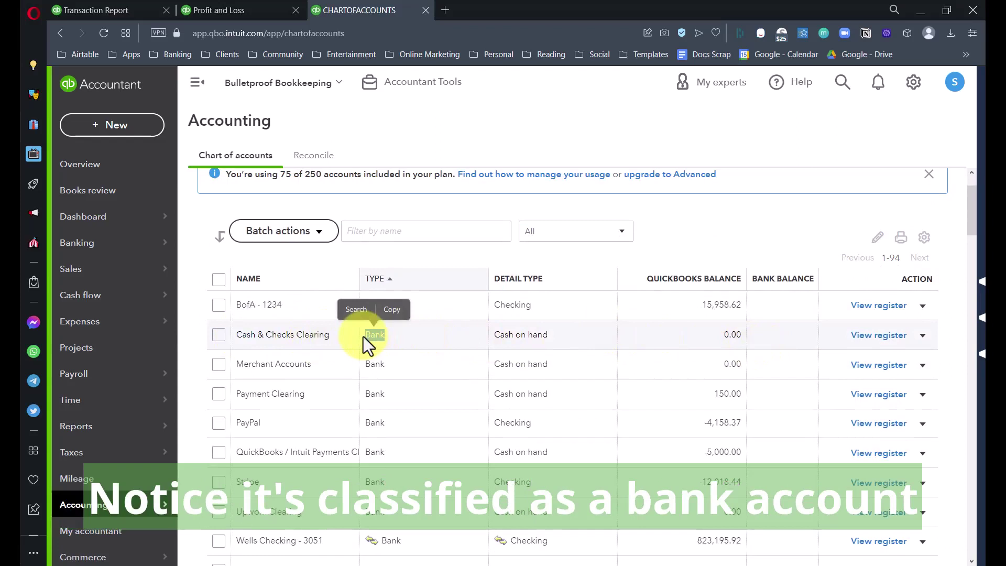
Step: Confirm Cash & Checks Clearing is type Bank with a 0.00 QuickBooks balance
{"action": "left_click", "coordinate": [708, 337]}
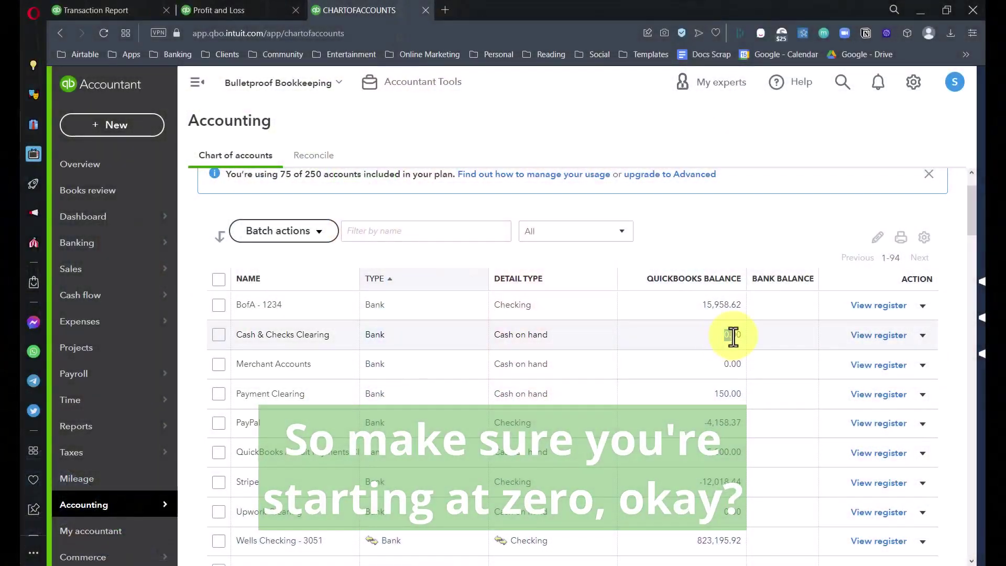
{"action": "left_click_drag", "start_coordinate": [732, 337], "coordinate": [731, 337]}
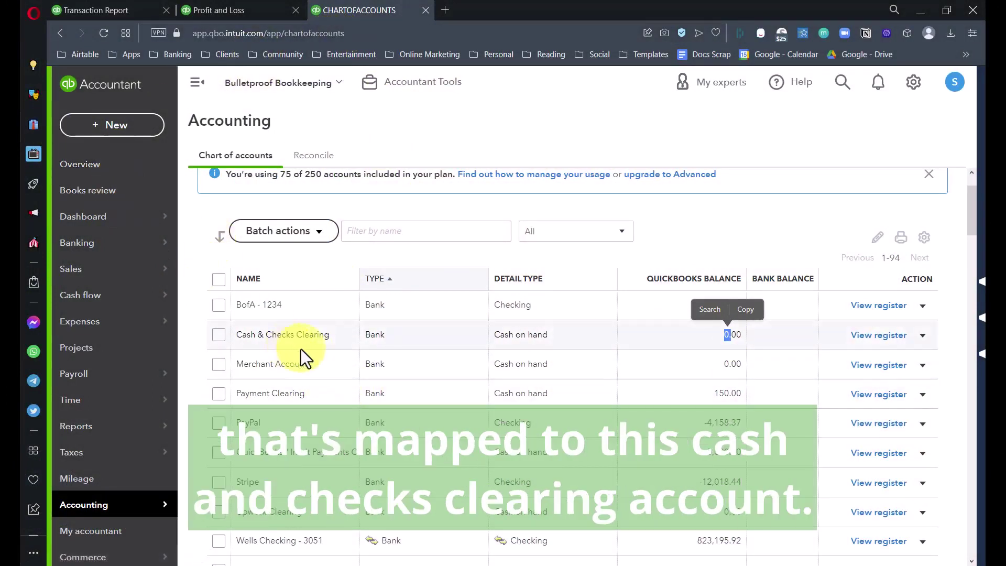
{"action": "left_click_drag", "start_coordinate": [330, 338], "coordinate": [267, 338]}
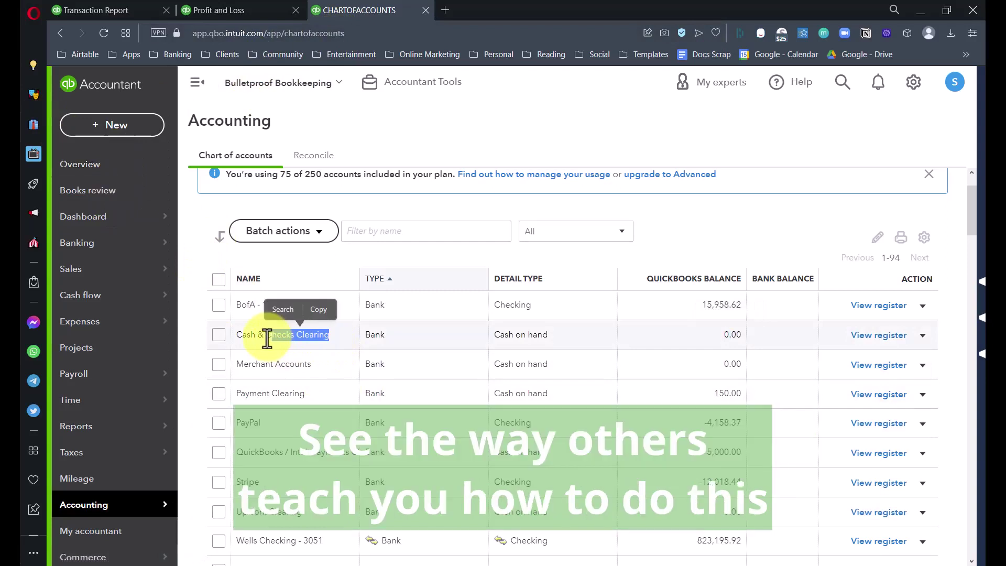
{"action": "left_click", "coordinate": [253, 310]}
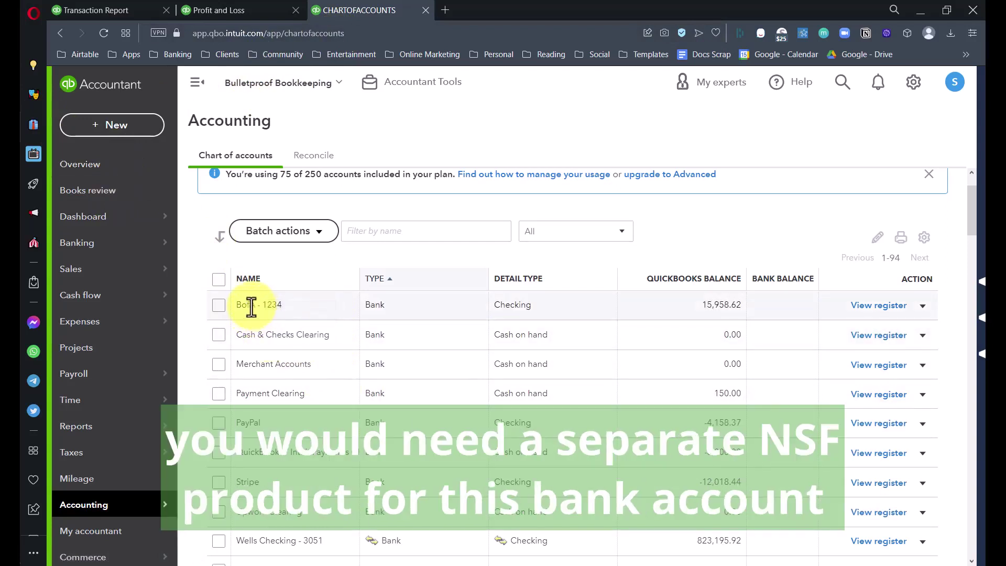
{"action": "scroll", "coordinate": [262, 306], "scroll_direction": "down", "scroll_amount": 3}
{"action": "left_click_drag", "start_coordinate": [262, 411], "coordinate": [278, 411]}
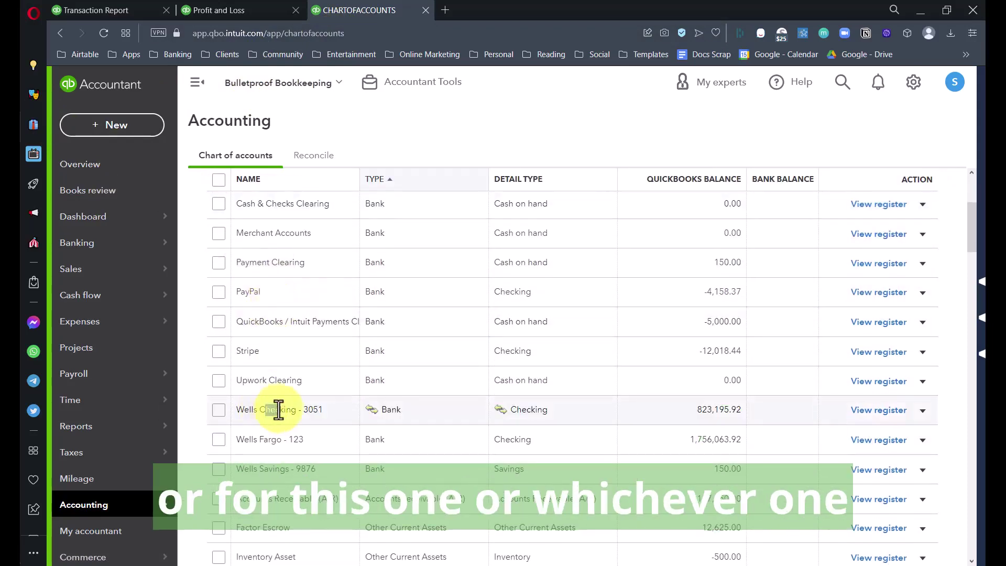
{"action": "scroll", "coordinate": [280, 425], "scroll_direction": "up", "scroll_amount": 3}
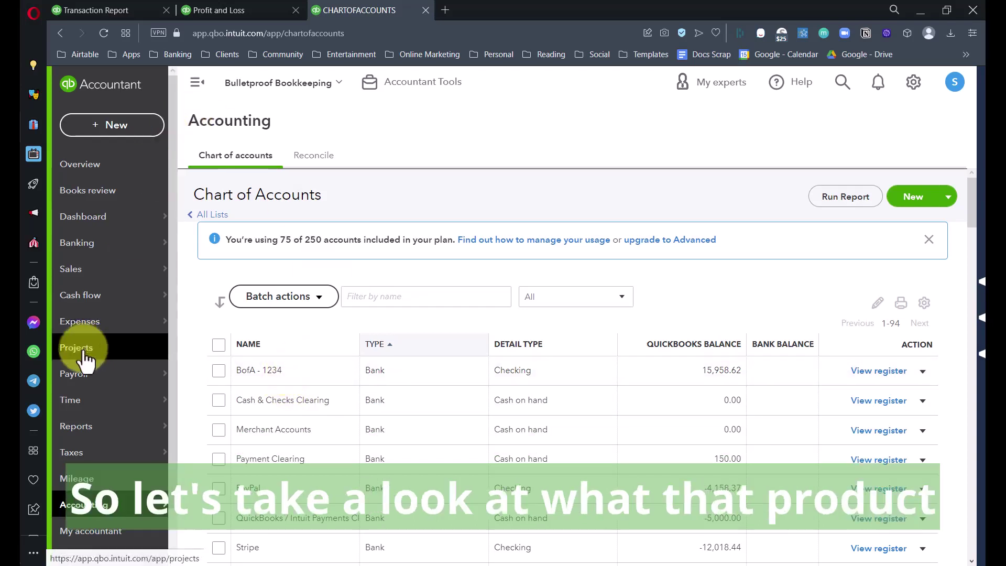
{"action": "scroll", "coordinate": [83, 352], "scroll_direction": "down", "scroll_amount": 1}
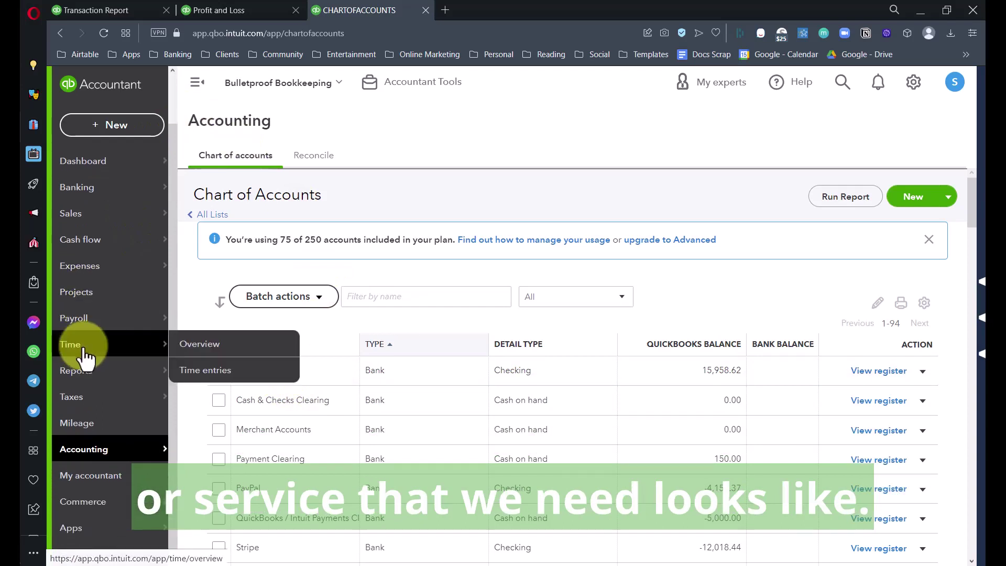
Step: Open the Customer NSF item and verify its income account is Cash & Checks Clearing
{"action": "mouse_move", "coordinate": [103, 212]}
{"action": "left_click", "coordinate": [246, 370]}
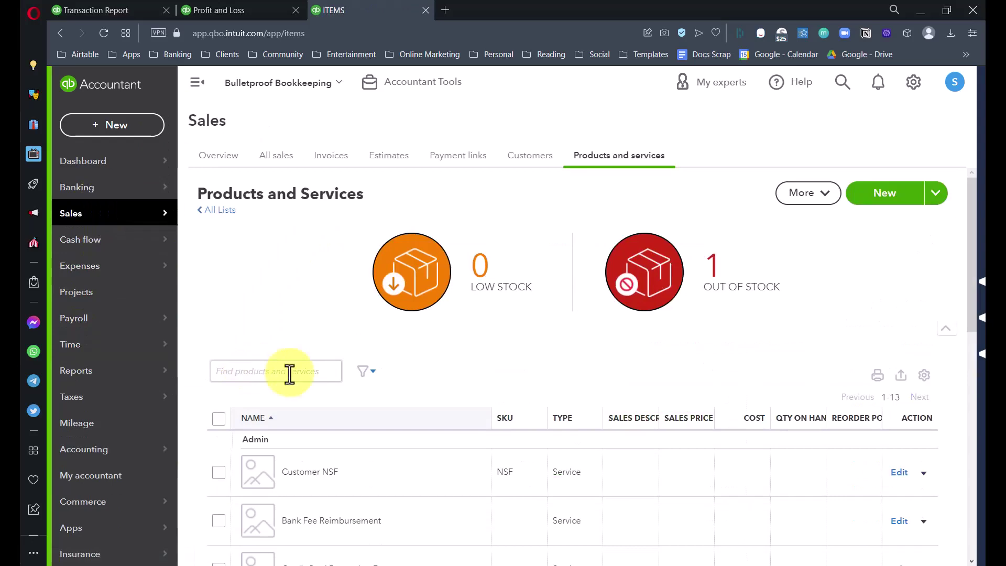
{"action": "left_click", "coordinate": [899, 473]}
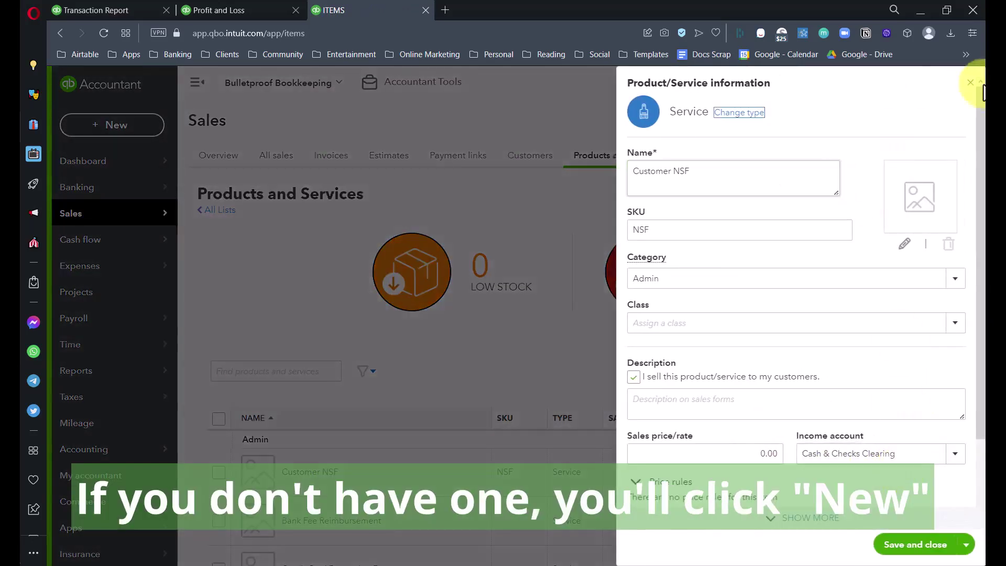
{"action": "double_click", "coordinate": [710, 171]}
{"action": "left_click", "coordinate": [705, 171]}
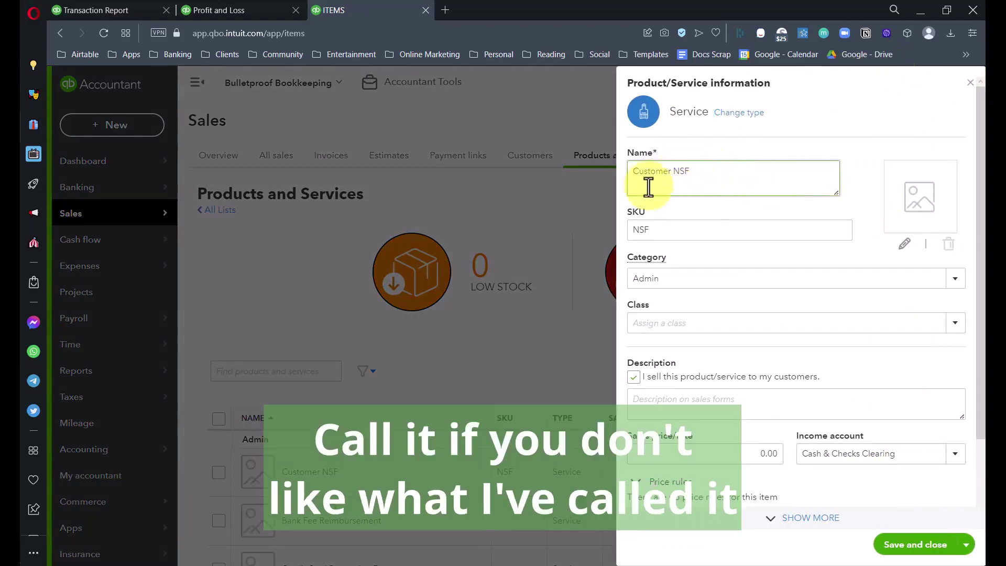
{"action": "scroll", "coordinate": [723, 304], "scroll_direction": "down", "scroll_amount": 1}
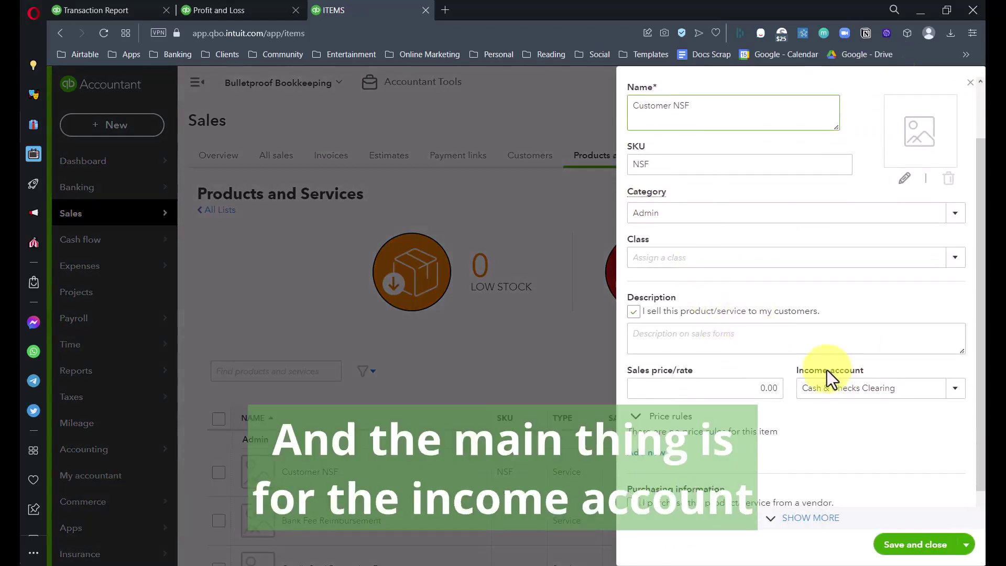
{"action": "left_click_drag", "start_coordinate": [903, 387], "coordinate": [800, 387]}
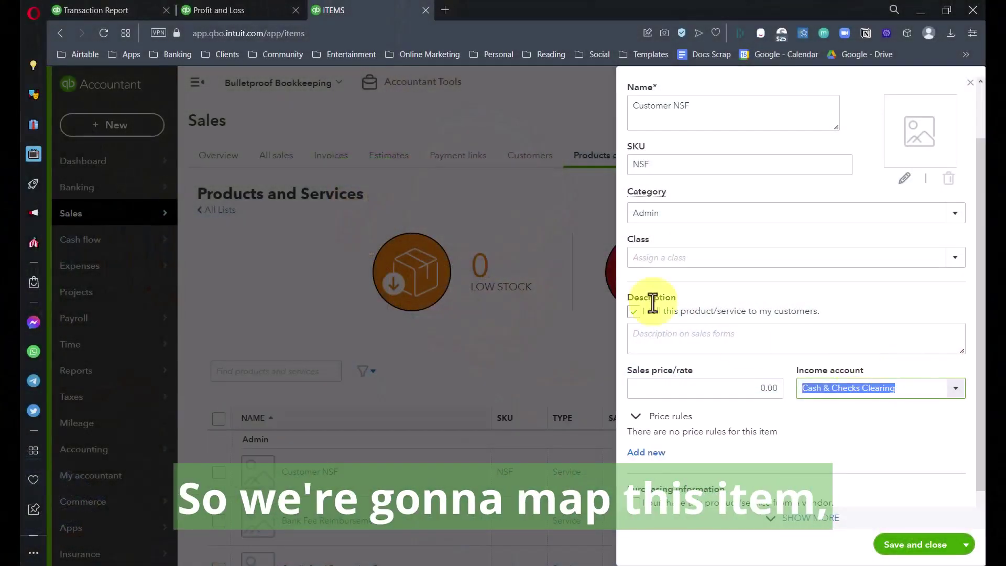
{"action": "scroll", "coordinate": [662, 179], "scroll_direction": "up", "scroll_amount": 2}
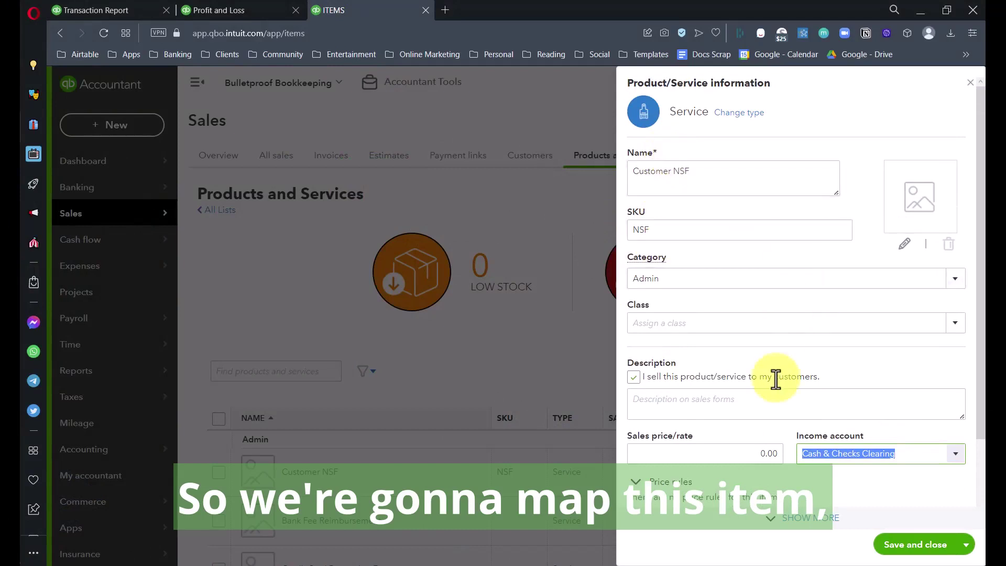
{"action": "scroll", "coordinate": [807, 388], "scroll_direction": "down", "scroll_amount": 2}
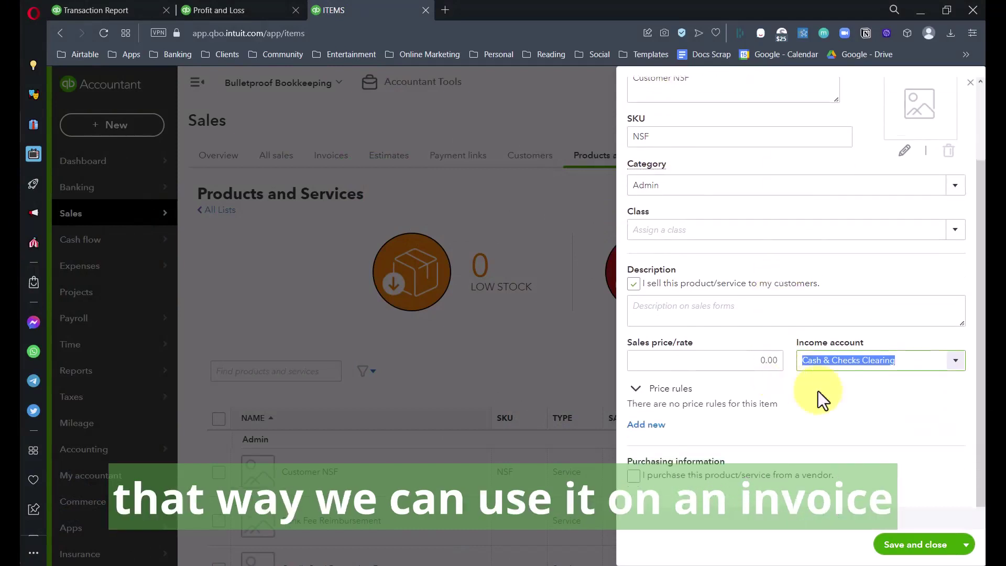
{"action": "left_click", "coordinate": [827, 359]}
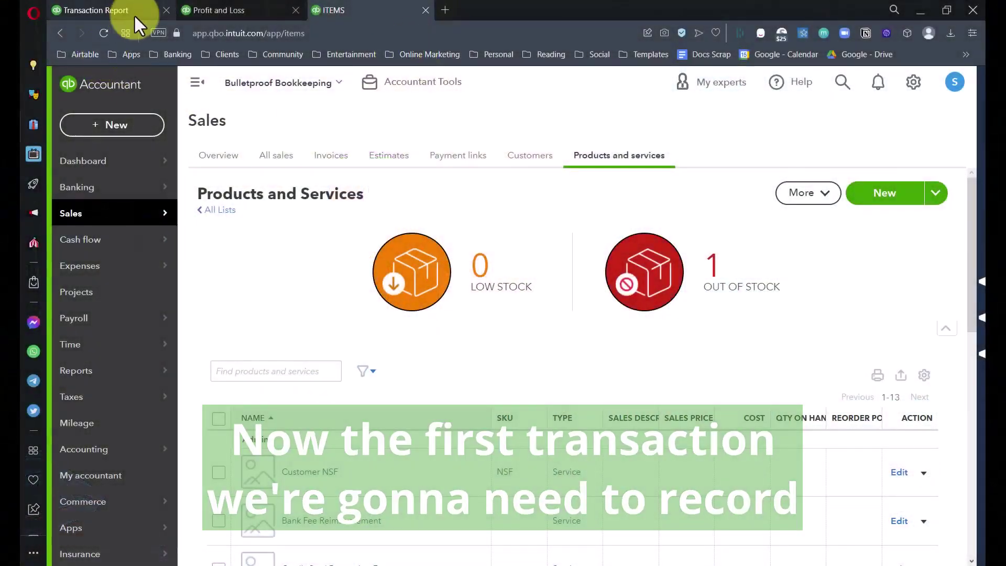
Step: Start a new expense with Bank of America as the payee
{"action": "left_click", "coordinate": [134, 14]}
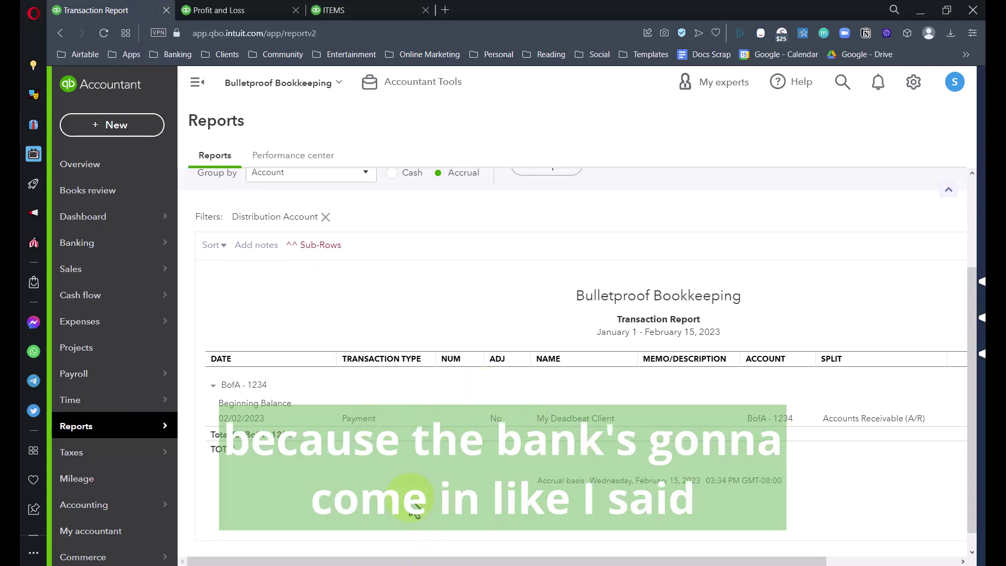
{"action": "scroll", "coordinate": [412, 505], "scroll_direction": "up", "scroll_amount": 3}
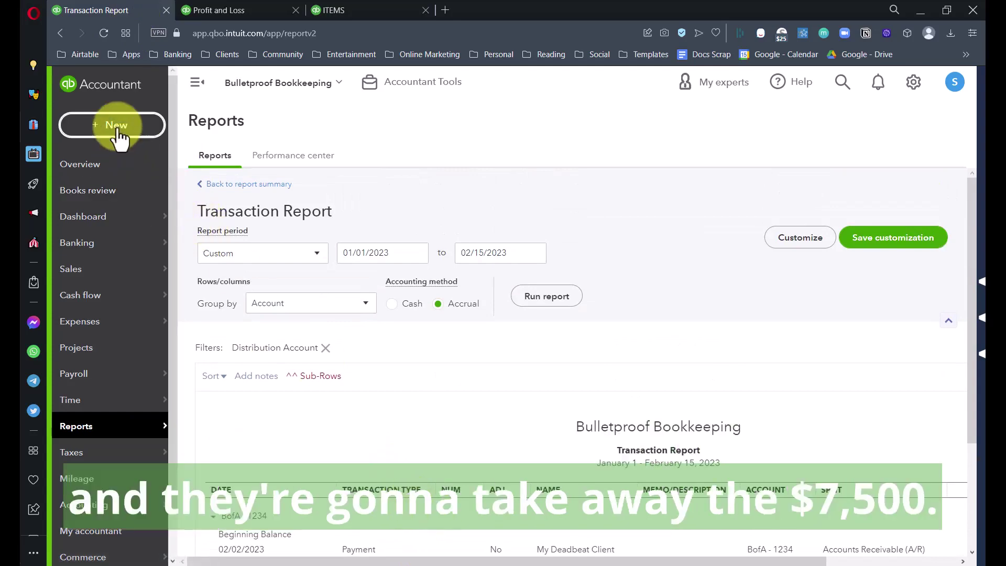
{"action": "left_click", "coordinate": [117, 131]}
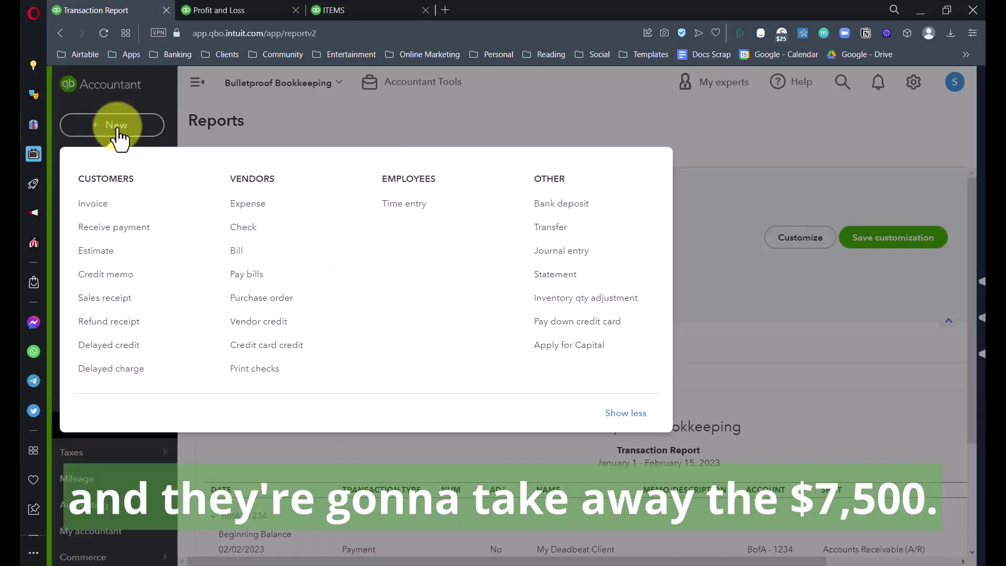
{"action": "left_click", "coordinate": [254, 213]}
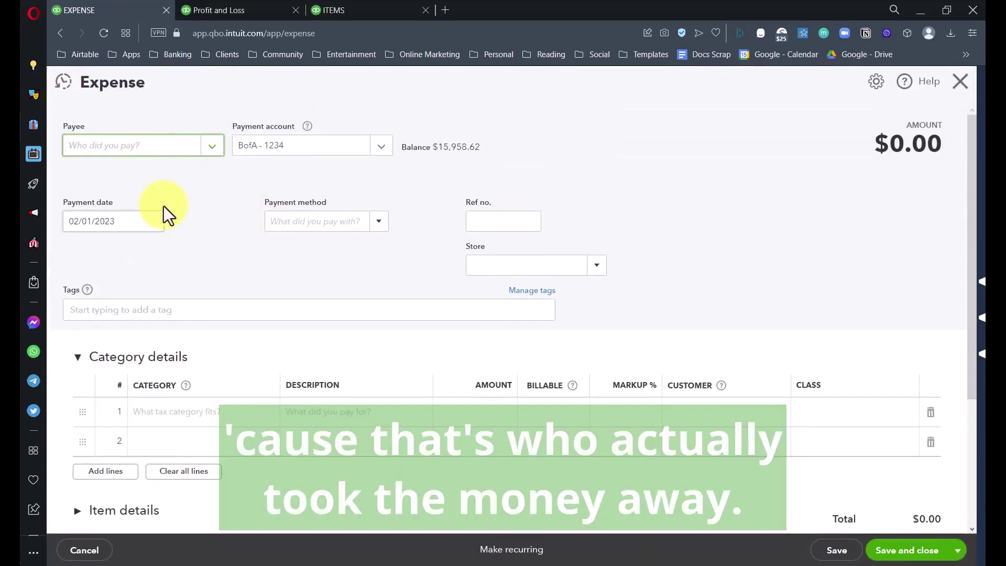
{"action": "type", "text": "Bank"}
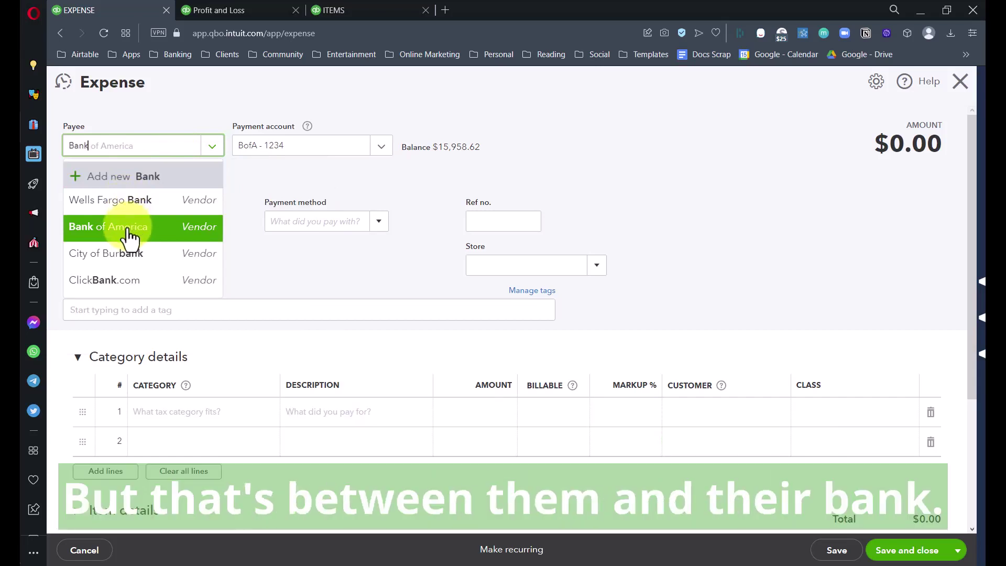
{"action": "left_click", "coordinate": [132, 233]}
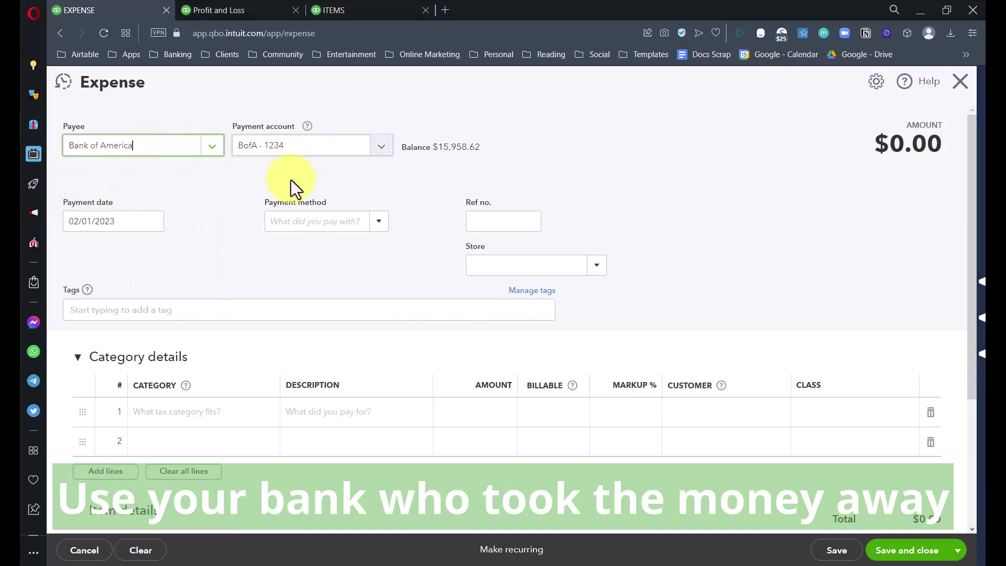
{"action": "key", "text": "Tab"}
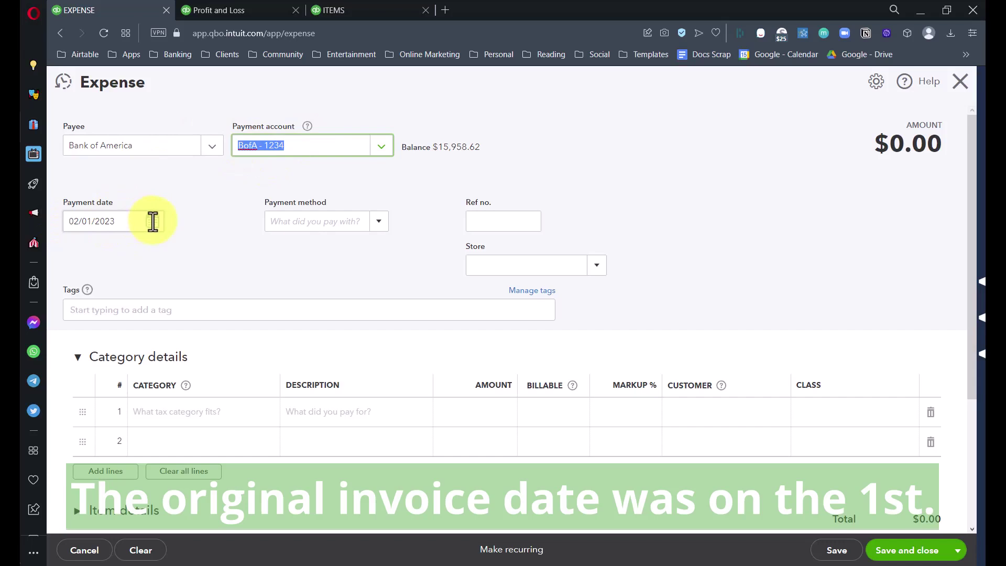
Step: Date the expense 02/13/2023 and charge $7,500 to Cash & Checks Clearing
{"action": "left_click", "coordinate": [153, 223]}
{"action": "left_click", "coordinate": [153, 225]}
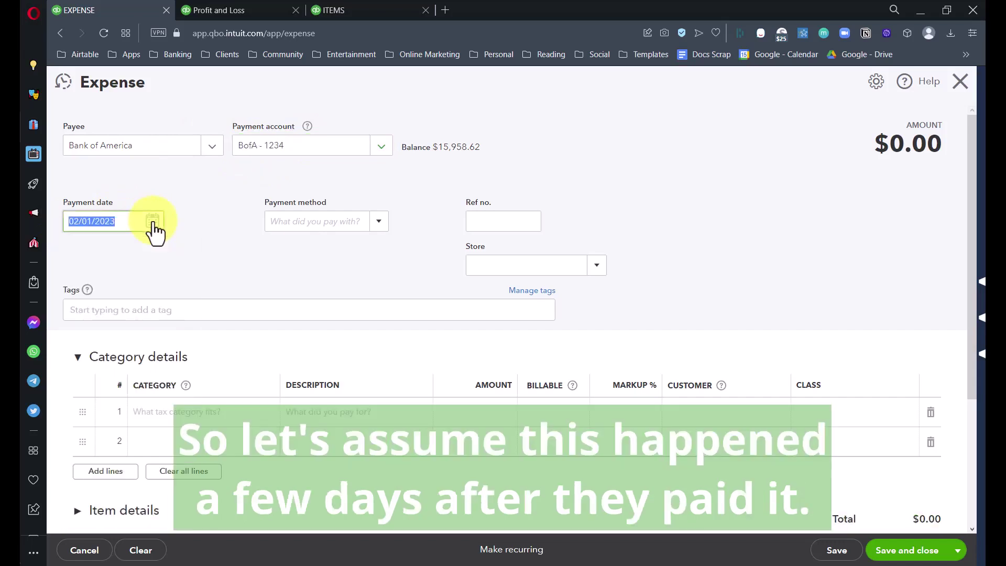
{"action": "left_click", "coordinate": [153, 223]}
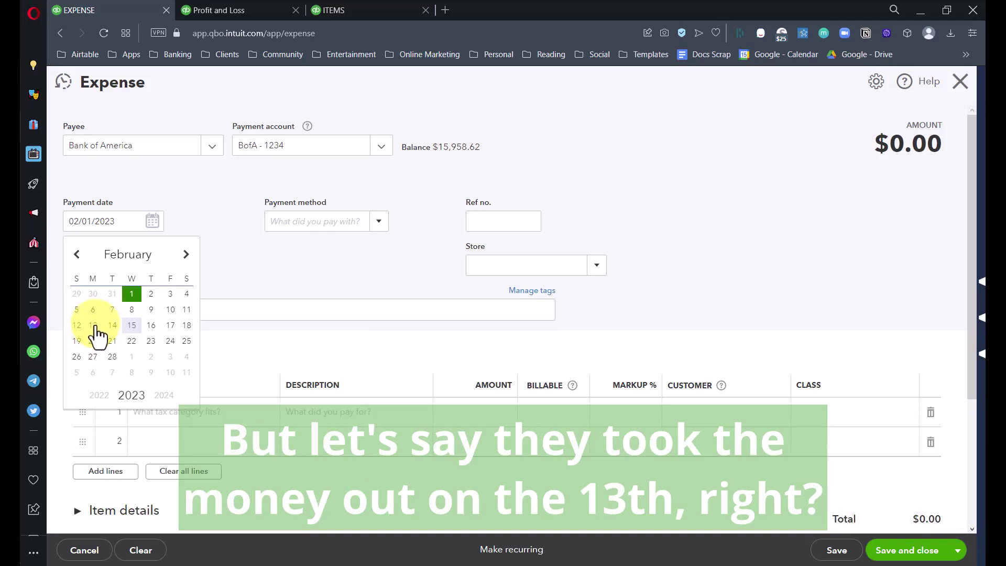
{"action": "left_click", "coordinate": [94, 328]}
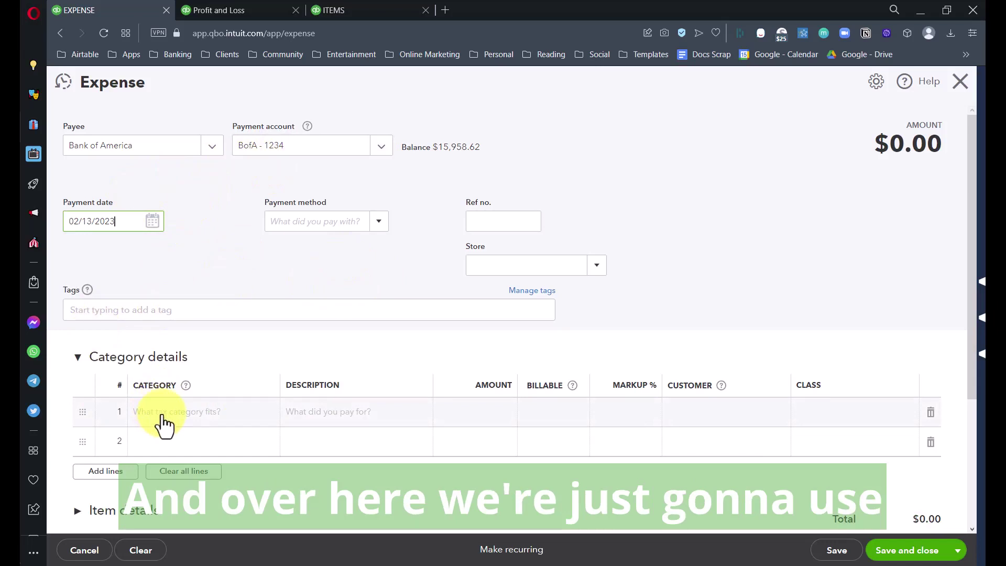
{"action": "left_click", "coordinate": [164, 414]}
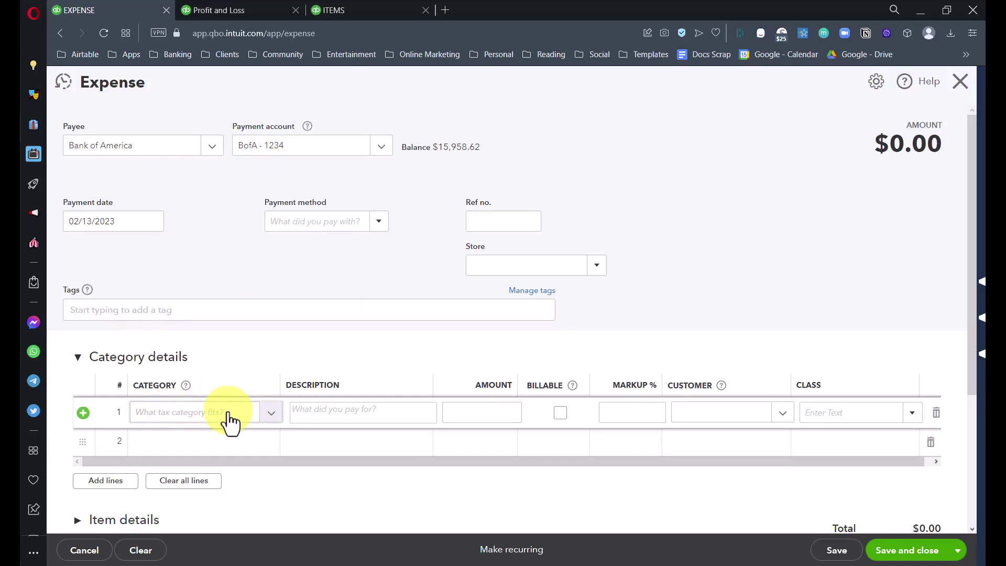
{"action": "type", "text": "cash"}
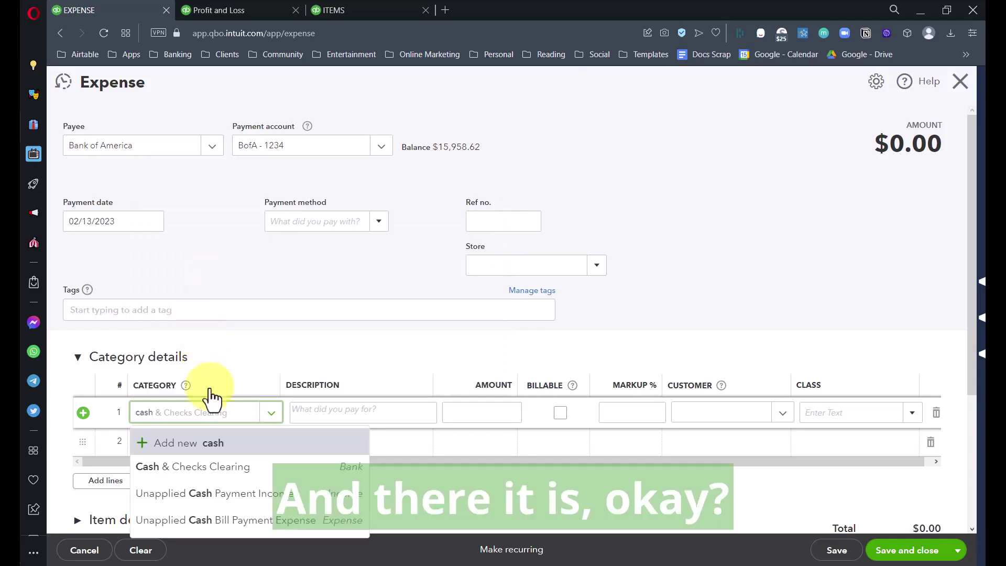
{"action": "left_click", "coordinate": [215, 470]}
{"action": "key", "text": "Tab"}
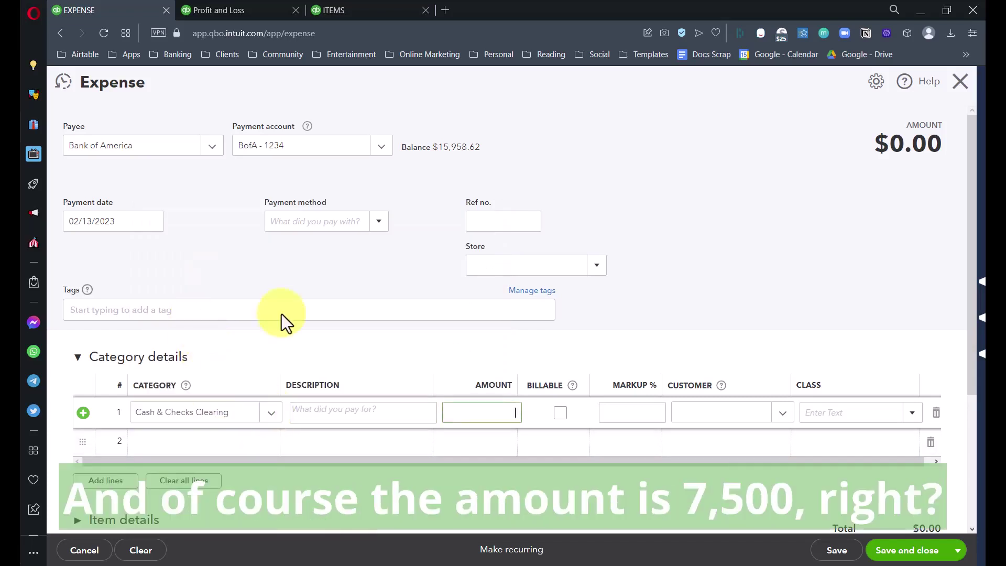
{"action": "type", "text": "7500"}
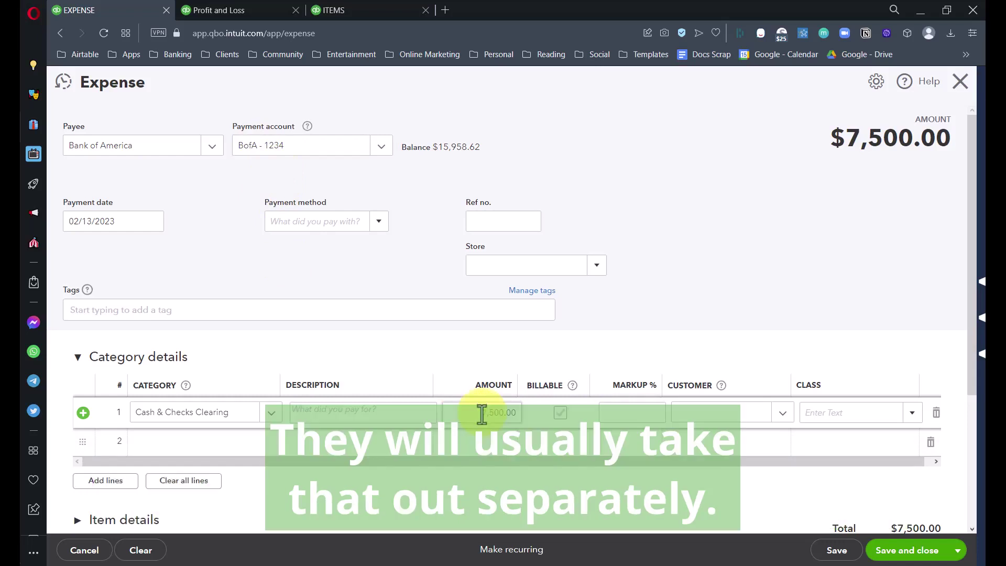
{"action": "left_click", "coordinate": [934, 556]}
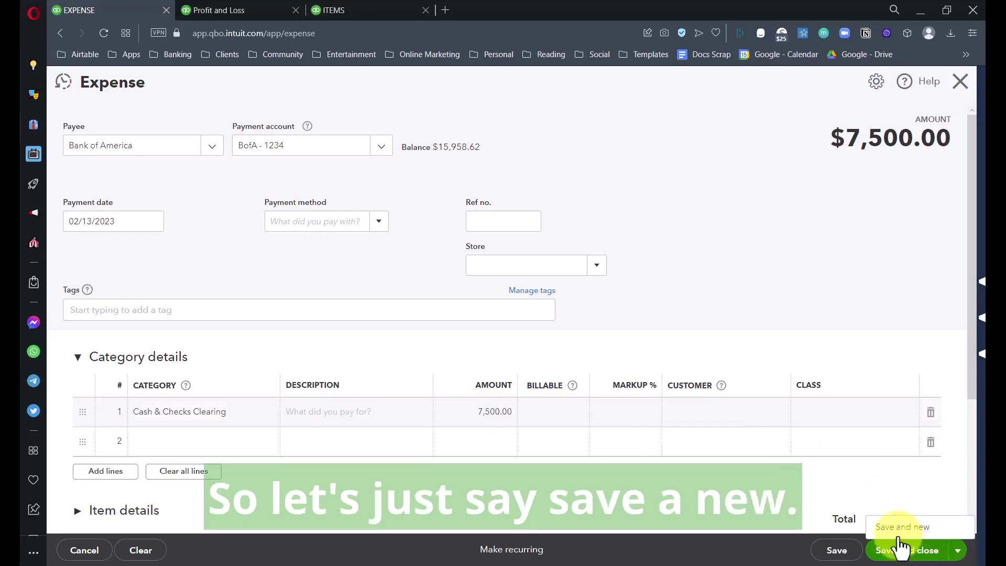
Step: Save the $7,500 expense, then record and save a $20 Bank Charges expense
{"action": "left_click", "coordinate": [897, 528]}
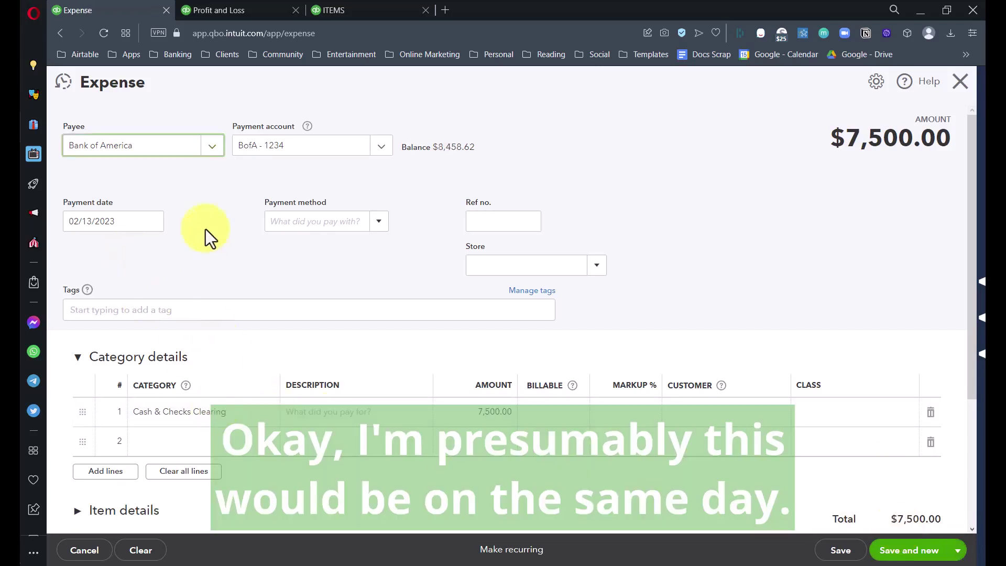
{"action": "left_click", "coordinate": [188, 419]}
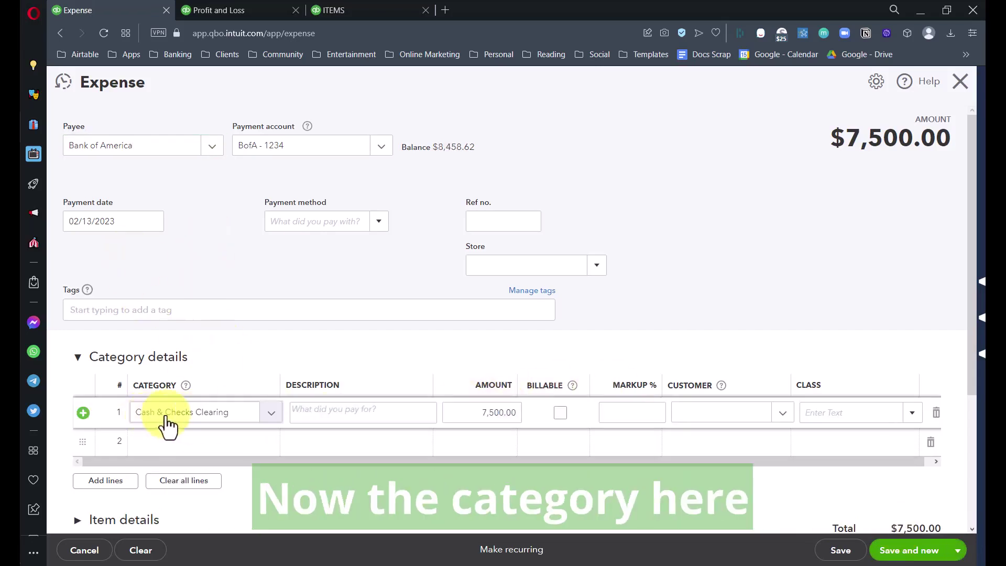
{"action": "left_click", "coordinate": [236, 423]}
{"action": "triple_click", "coordinate": [235, 419]}
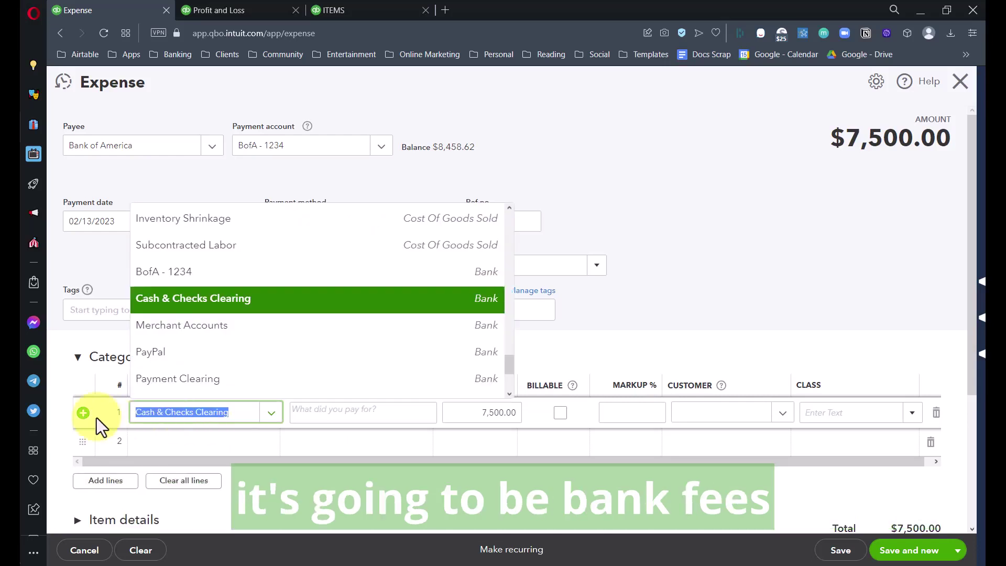
{"action": "type", "text": "bank"}
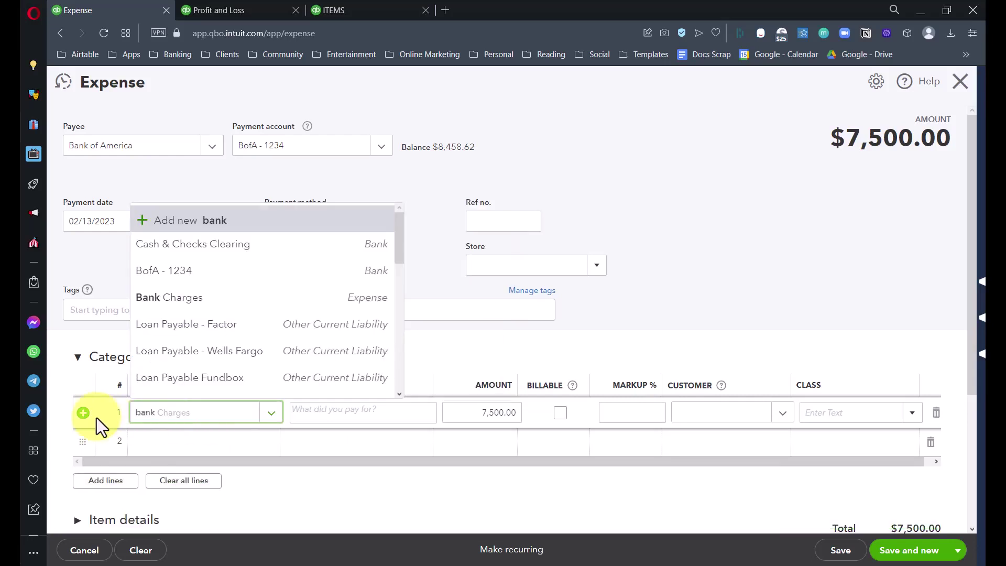
{"action": "left_click", "coordinate": [201, 497]}
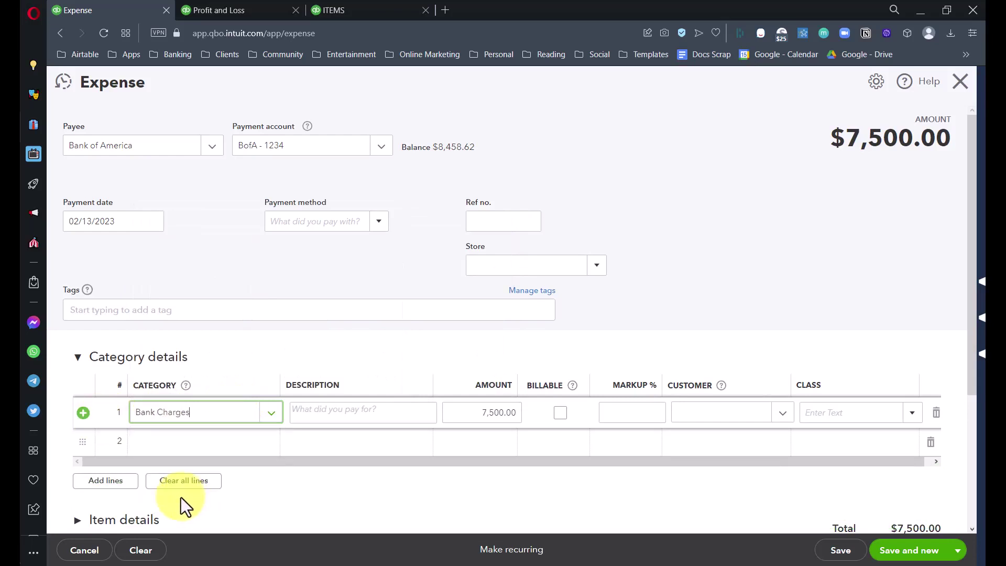
{"action": "key", "text": "Tab"}
{"action": "key", "text": "Tab"}
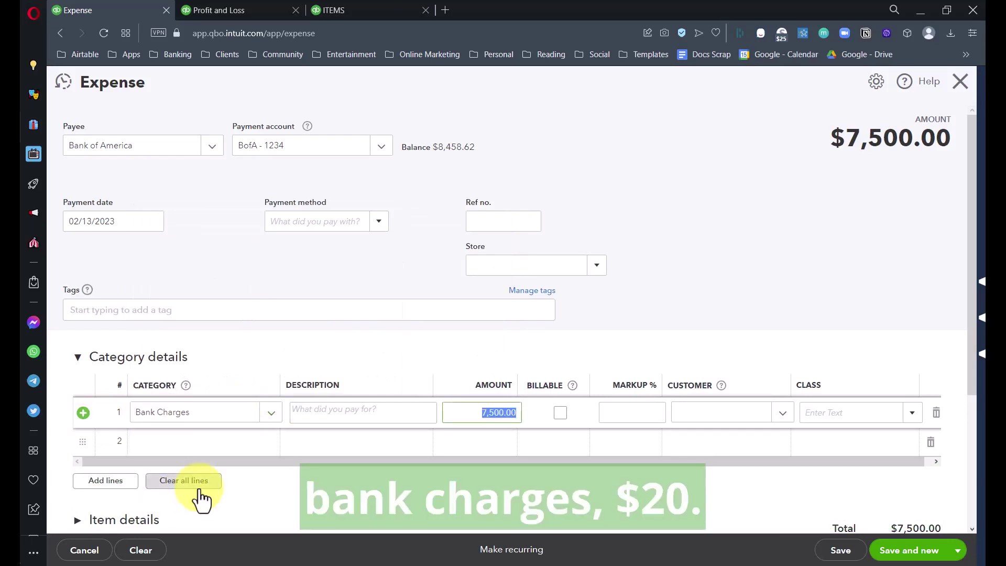
{"action": "type", "text": "20"}
{"action": "key", "text": "Tab"}
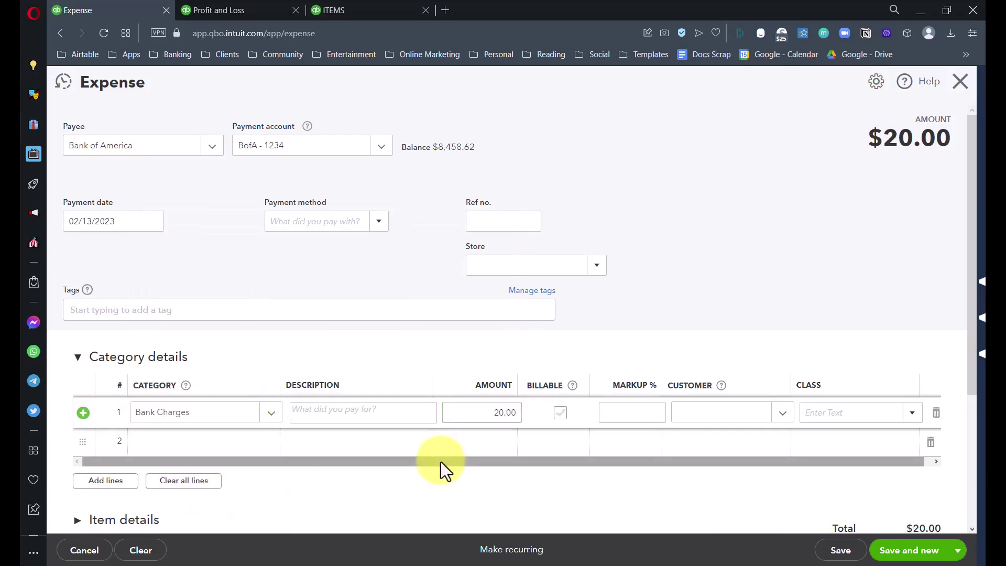
{"action": "left_click", "coordinate": [958, 550]}
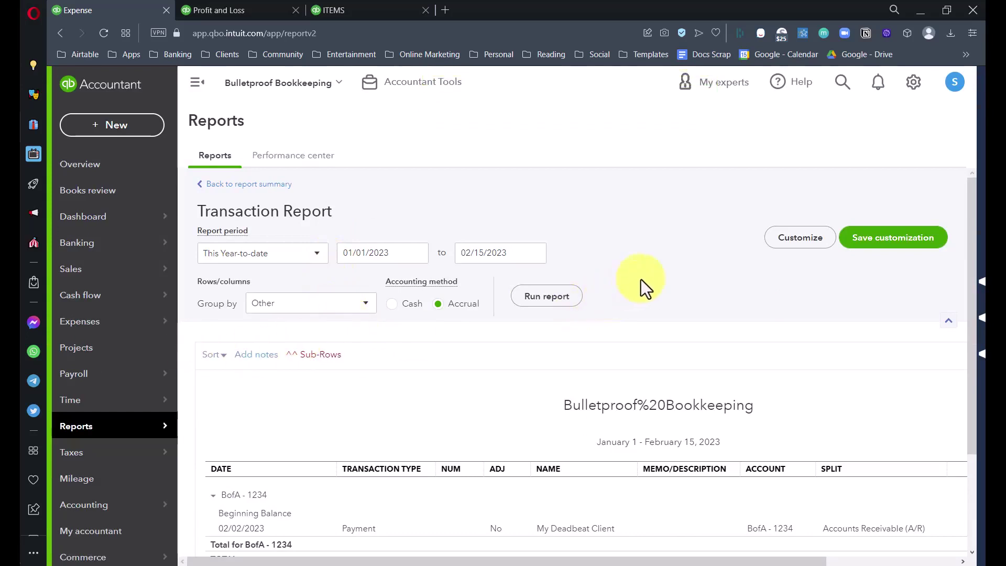
Step: Re-run the 01/01/2023–02/15/2023 Transaction Report and review the $7,500, -7,500.00 and $20 entries
{"action": "left_click", "coordinate": [547, 296]}
{"action": "scroll", "coordinate": [577, 467], "scroll_direction": "down", "scroll_amount": 3}
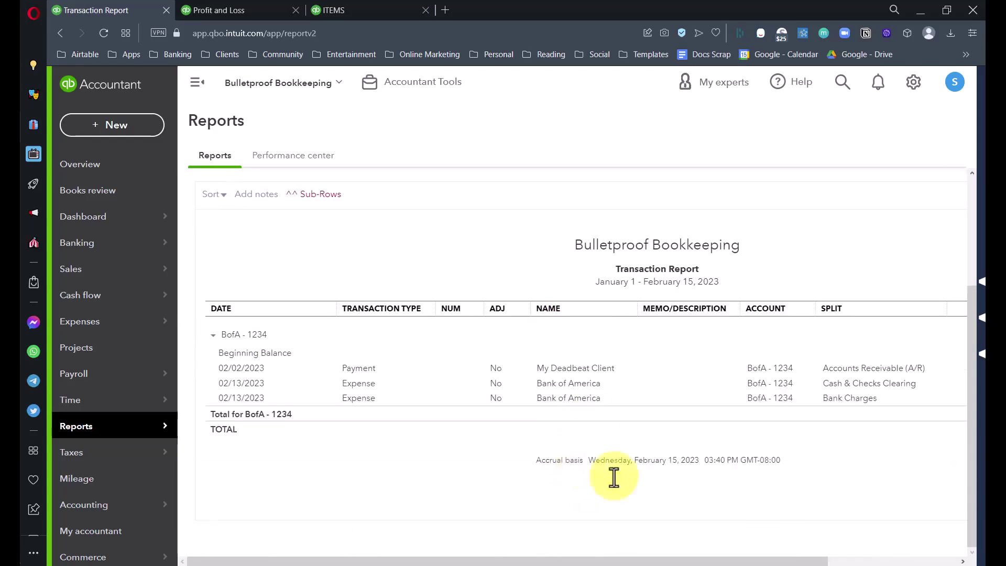
{"action": "left_click_drag", "start_coordinate": [636, 561], "coordinate": [891, 560]}
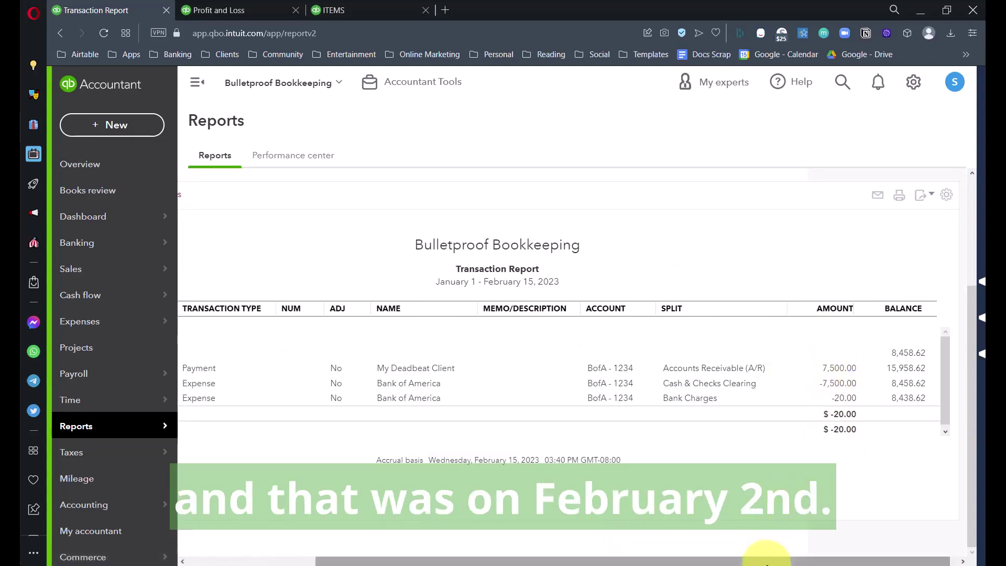
{"action": "left_click_drag", "start_coordinate": [818, 557], "coordinate": [549, 557]}
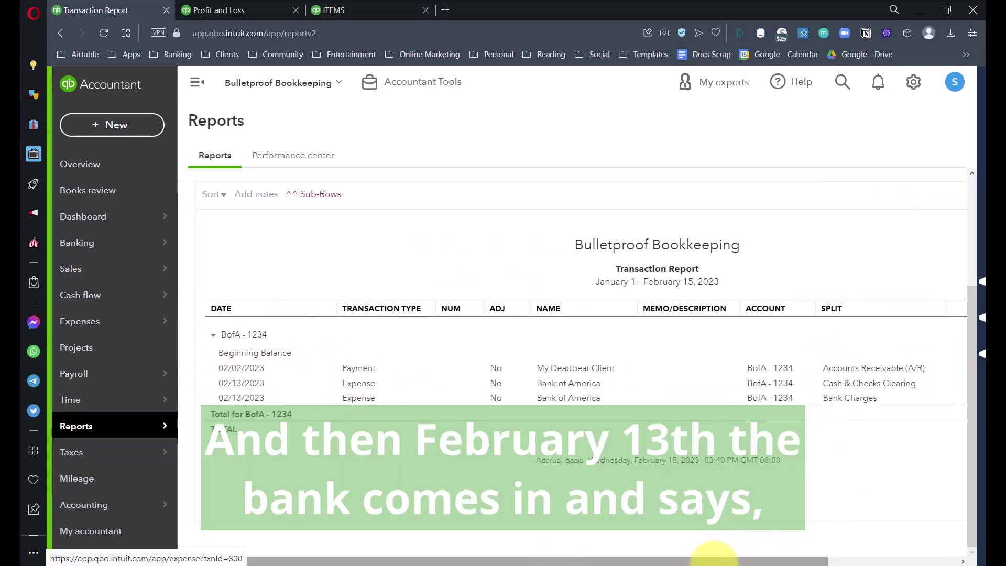
{"action": "left_click_drag", "start_coordinate": [704, 557], "coordinate": [887, 557]}
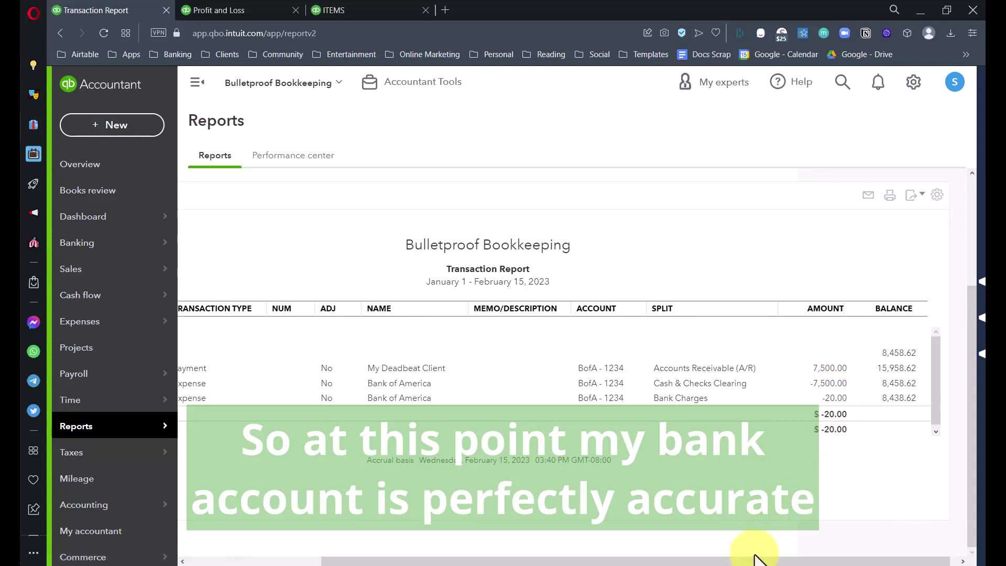
{"action": "left_click_drag", "start_coordinate": [757, 558], "coordinate": [580, 558]}
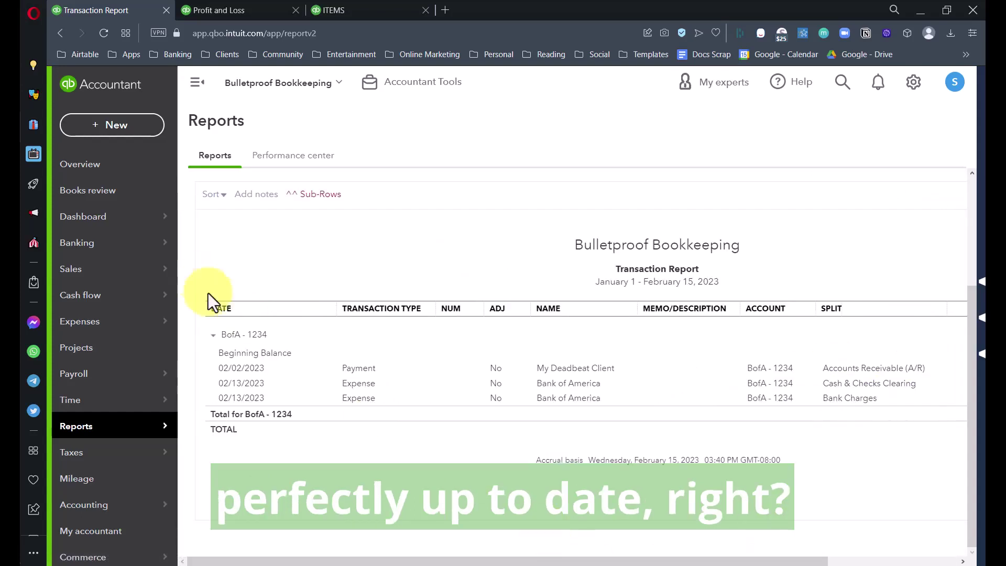
{"action": "left_click_drag", "start_coordinate": [771, 560], "coordinate": [991, 558]}
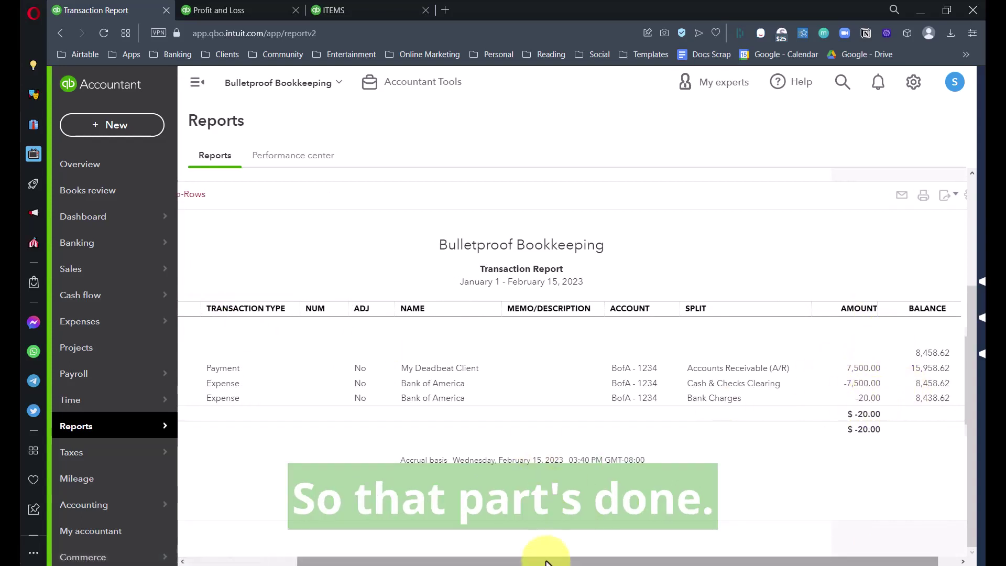
{"action": "left_click_drag", "start_coordinate": [545, 560], "coordinate": [435, 560]}
{"action": "scroll", "coordinate": [298, 223], "scroll_direction": "up", "scroll_amount": 3}
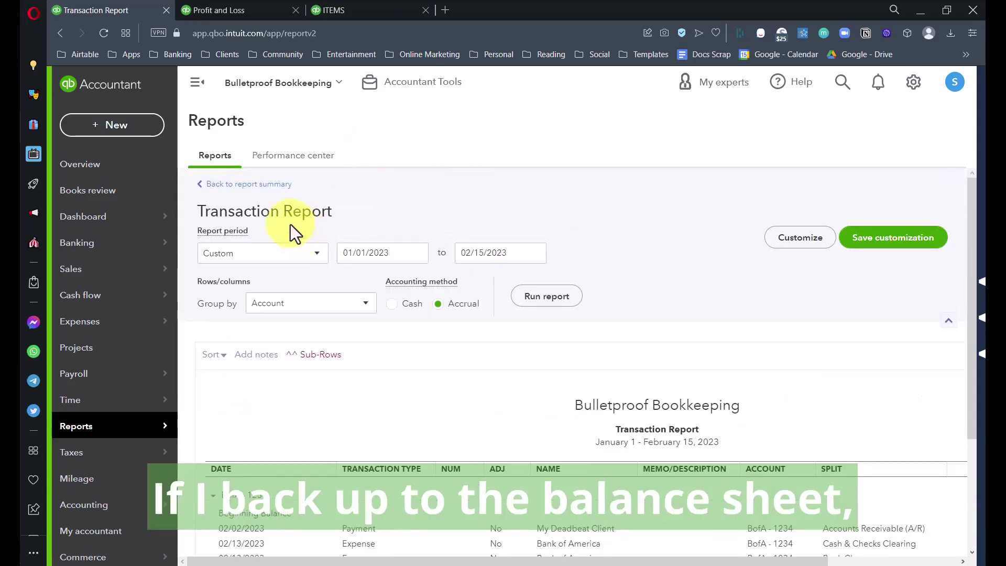
Step: Return to the Balance Sheet and drill into the 7,500.00 Cash & Checks Clearing balance
{"action": "left_click", "coordinate": [250, 189]}
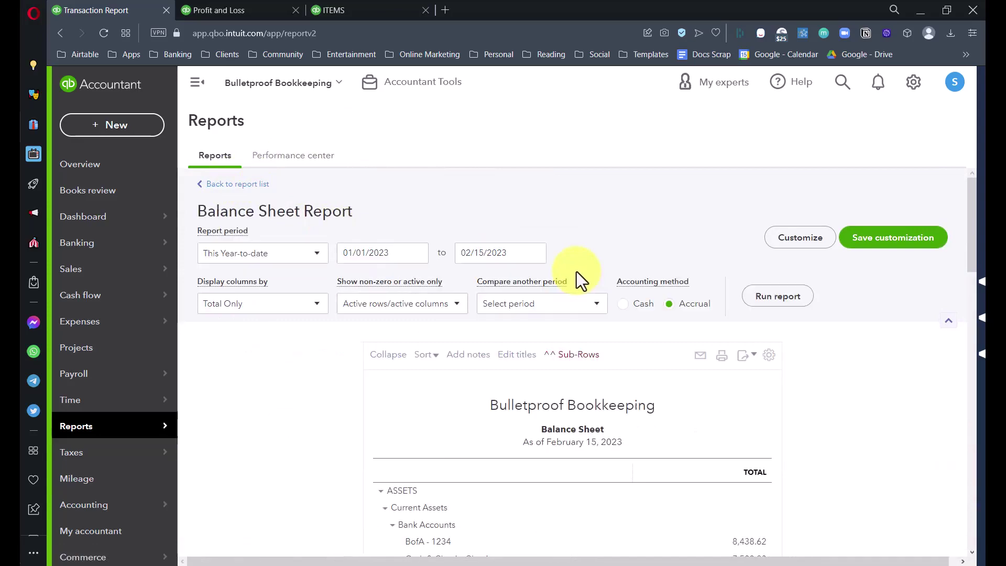
{"action": "scroll", "coordinate": [629, 367], "scroll_direction": "down", "scroll_amount": 2}
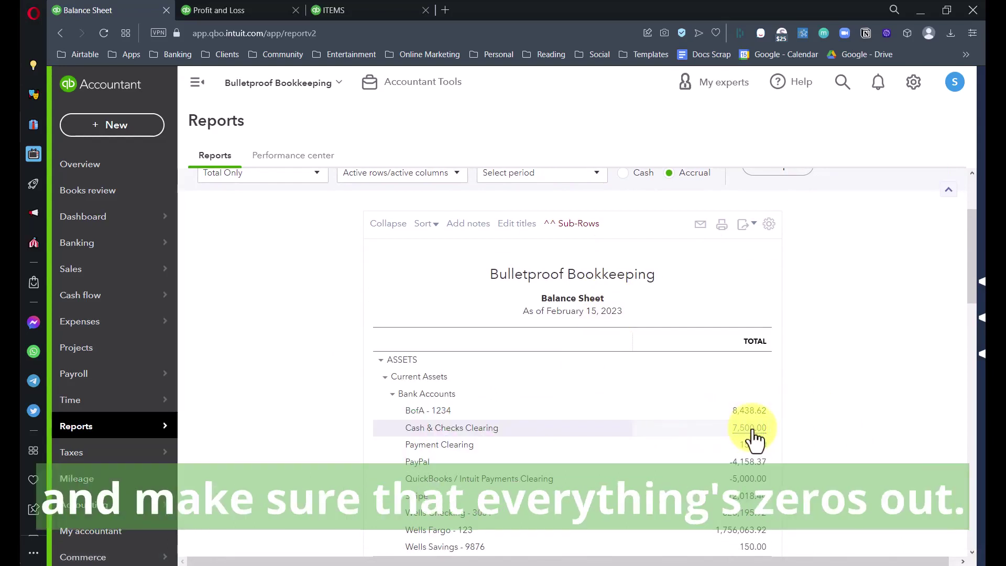
{"action": "left_click", "coordinate": [752, 431]}
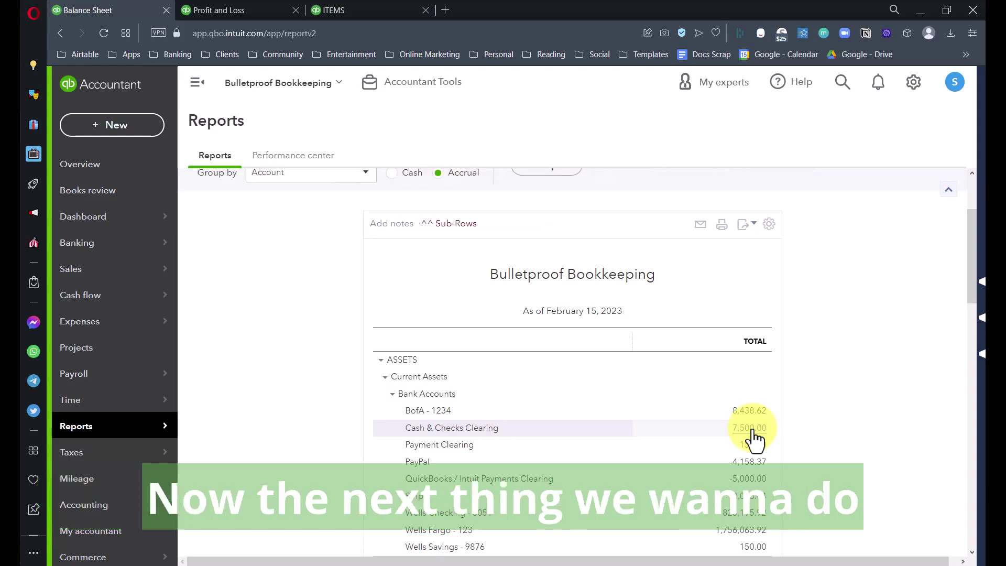
{"action": "scroll", "coordinate": [753, 433], "scroll_direction": "down", "scroll_amount": 1}
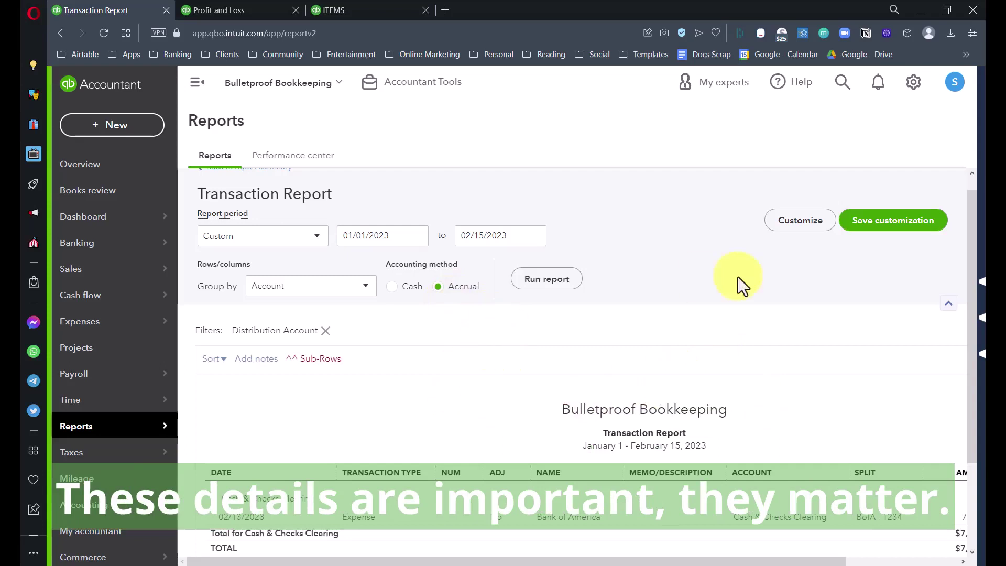
Step: Rename the report title to 'Cash & Checks Clearing' and turn on Show logo
{"action": "scroll", "coordinate": [747, 279], "scroll_direction": "down", "scroll_amount": 1}
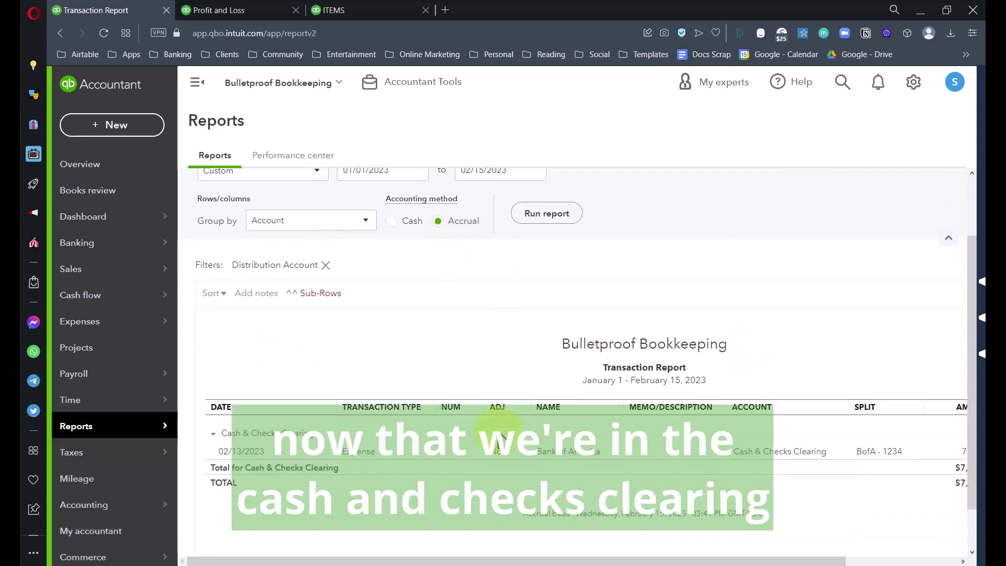
{"action": "left_click", "coordinate": [642, 369]}
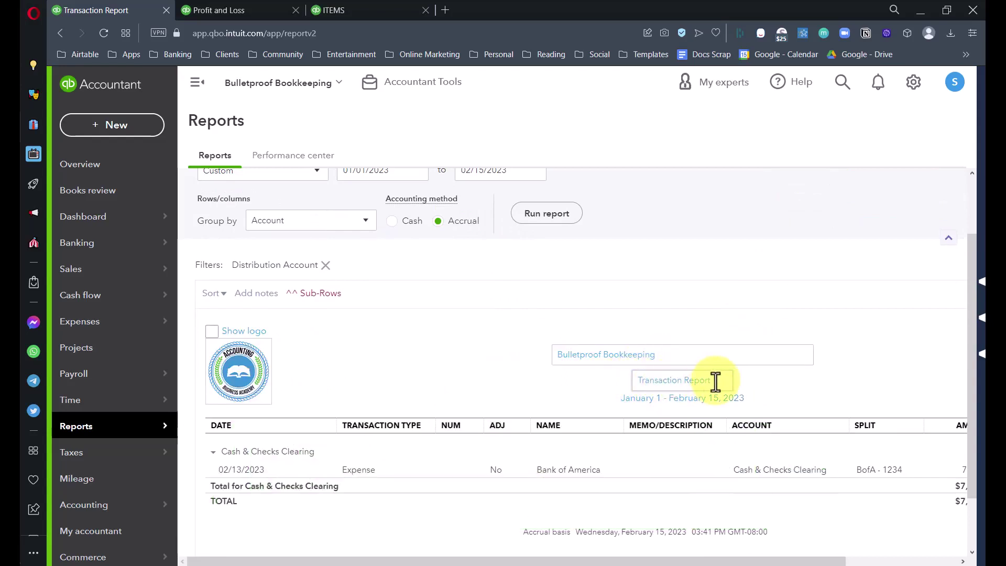
{"action": "left_click", "coordinate": [667, 380]}
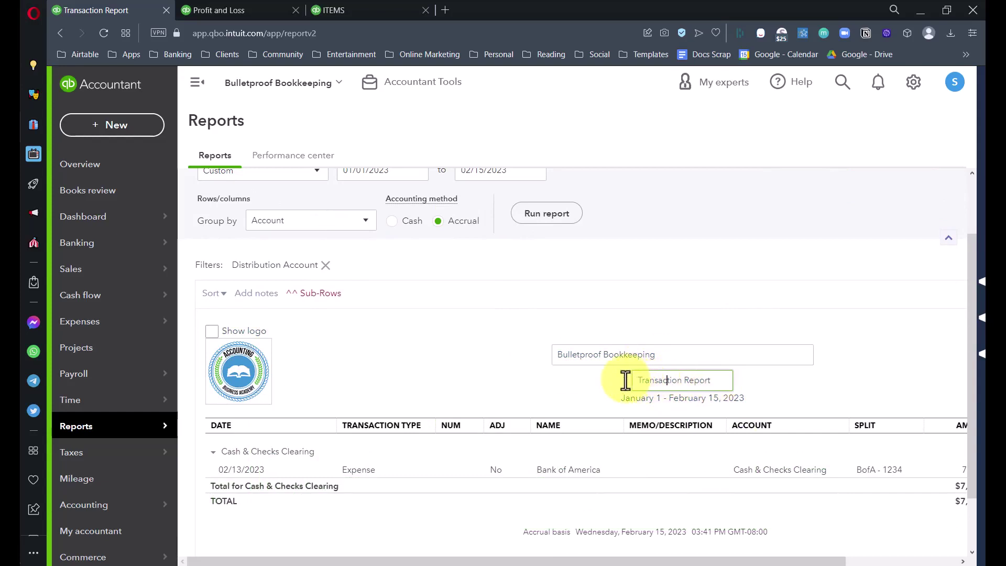
{"action": "key", "text": "ctrl+a"}
{"action": "type", "text": "Cash"}
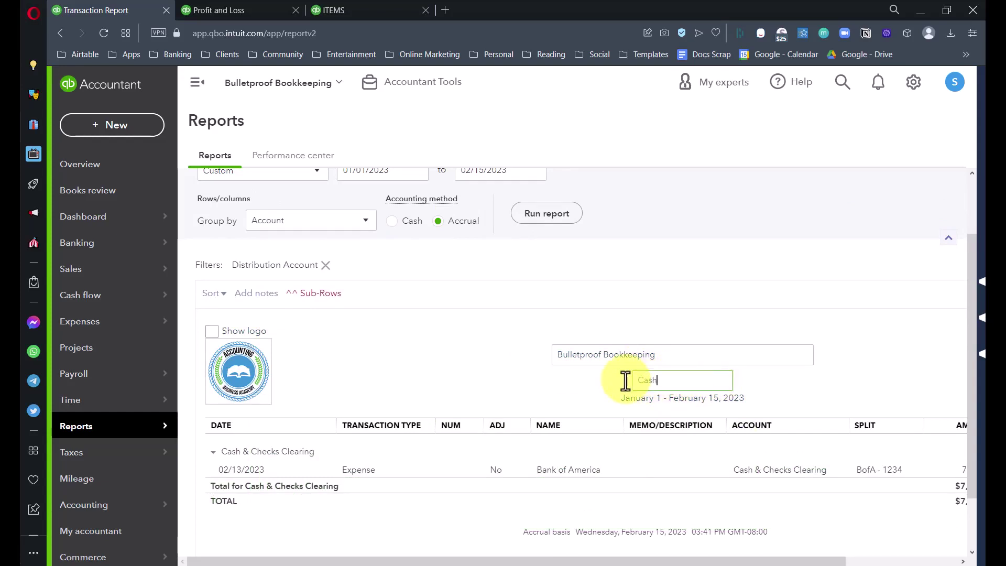
{"action": "type", "text": "Cash & Checks Clearing"}
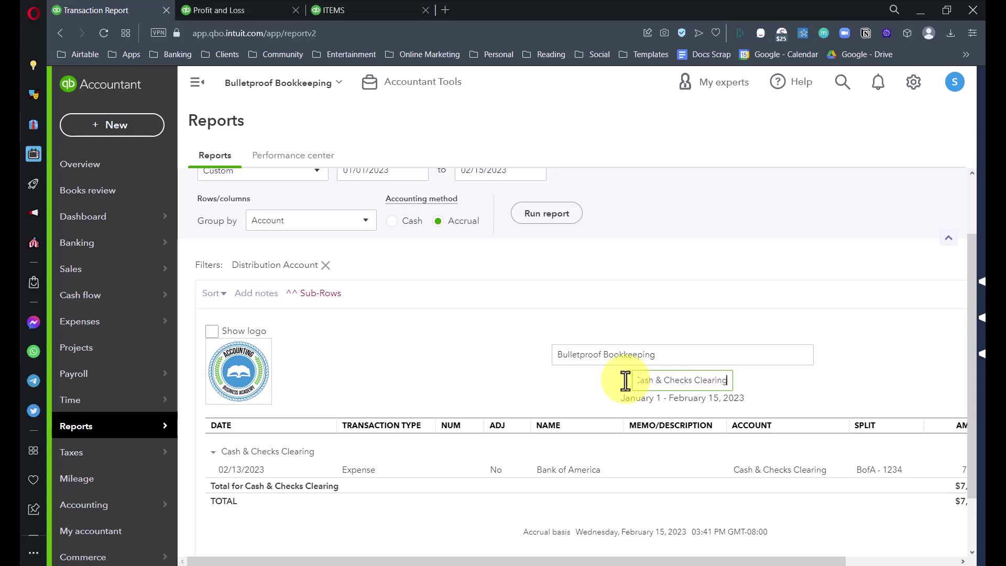
{"action": "left_click", "coordinate": [213, 332]}
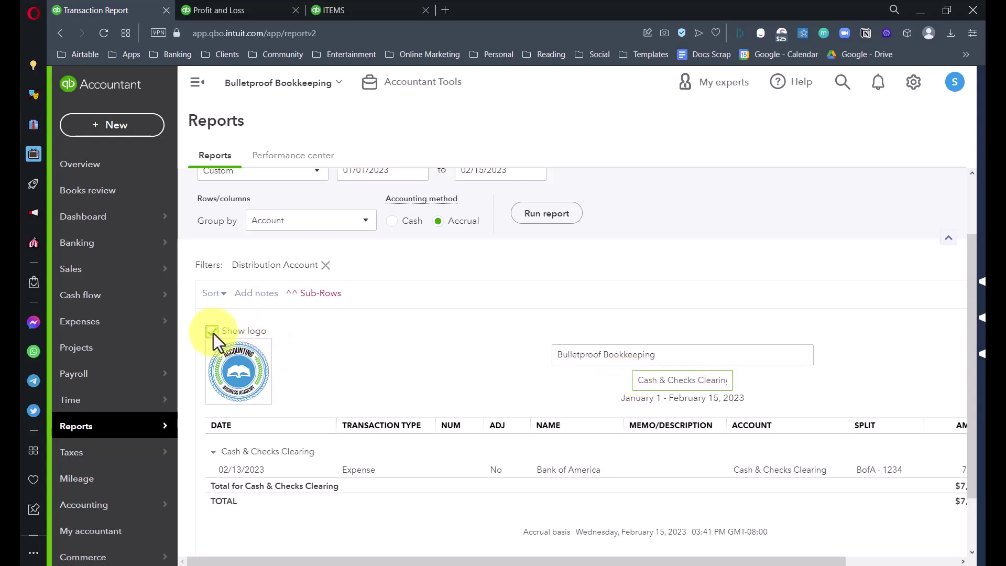
{"action": "left_click", "coordinate": [747, 272]}
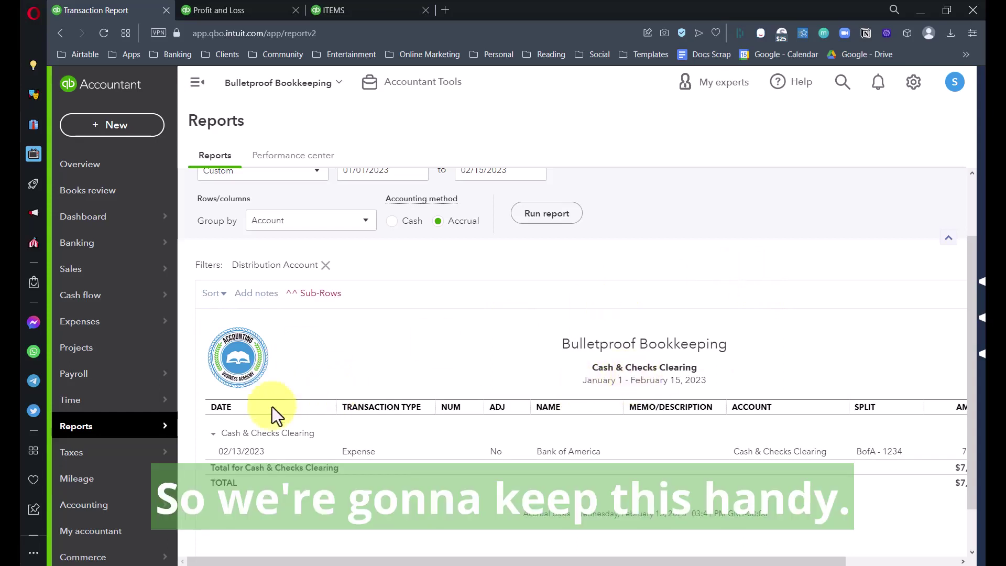
Step: Start a new invoice for the bounced-payment customer, dated 02/01/2023
{"action": "left_click", "coordinate": [218, 17]}
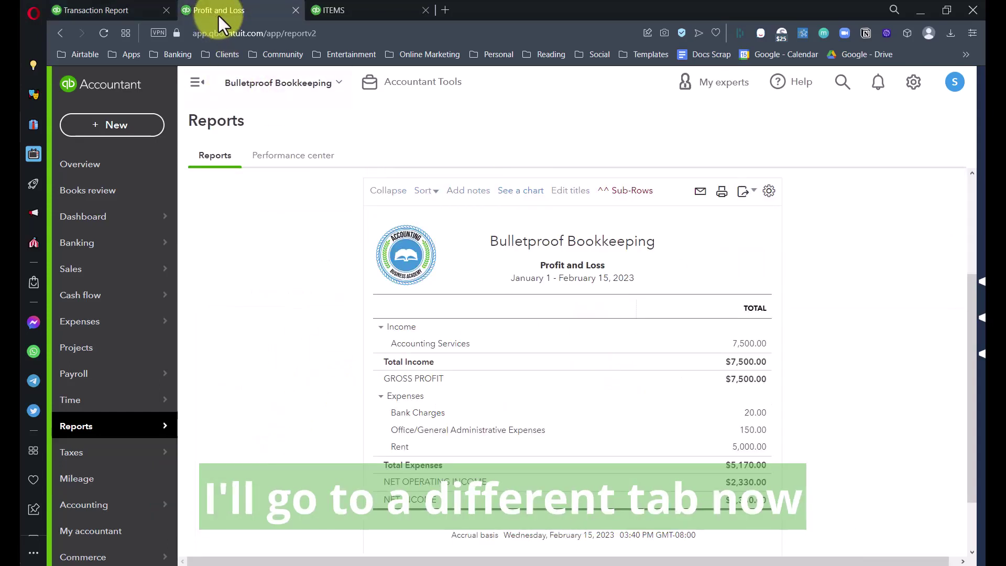
{"action": "left_click", "coordinate": [120, 130]}
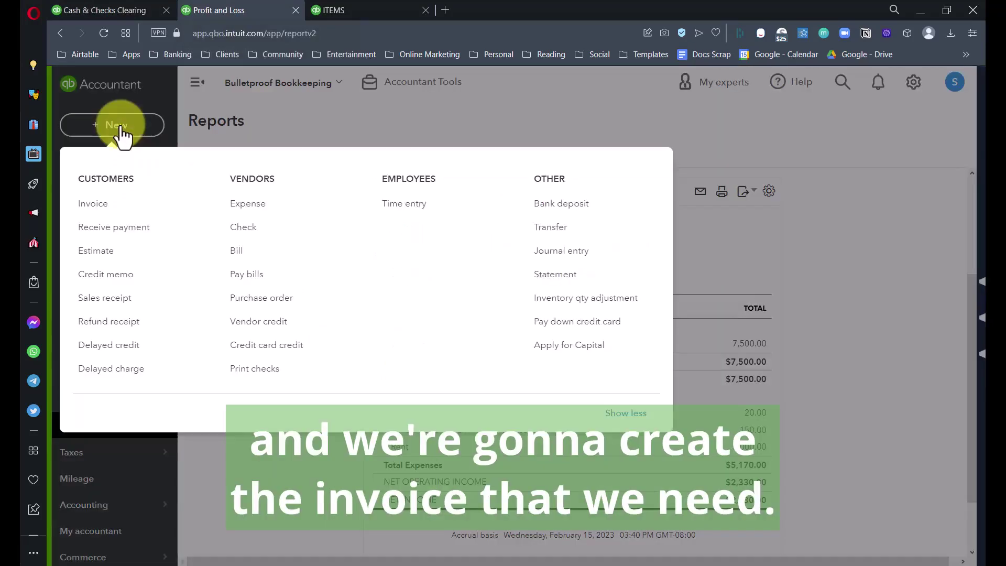
{"action": "left_click", "coordinate": [101, 214]}
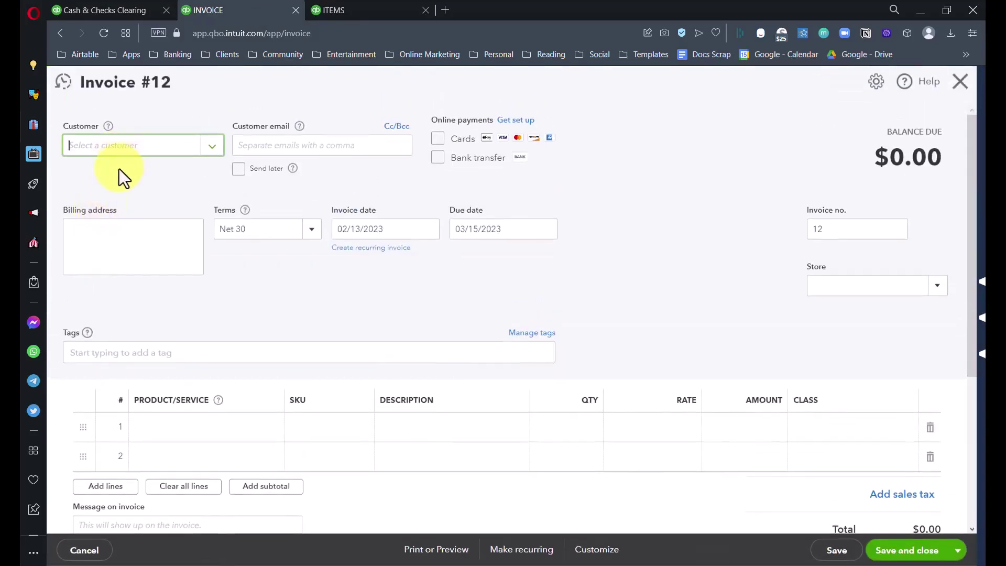
{"action": "type", "text": "My Dea"}
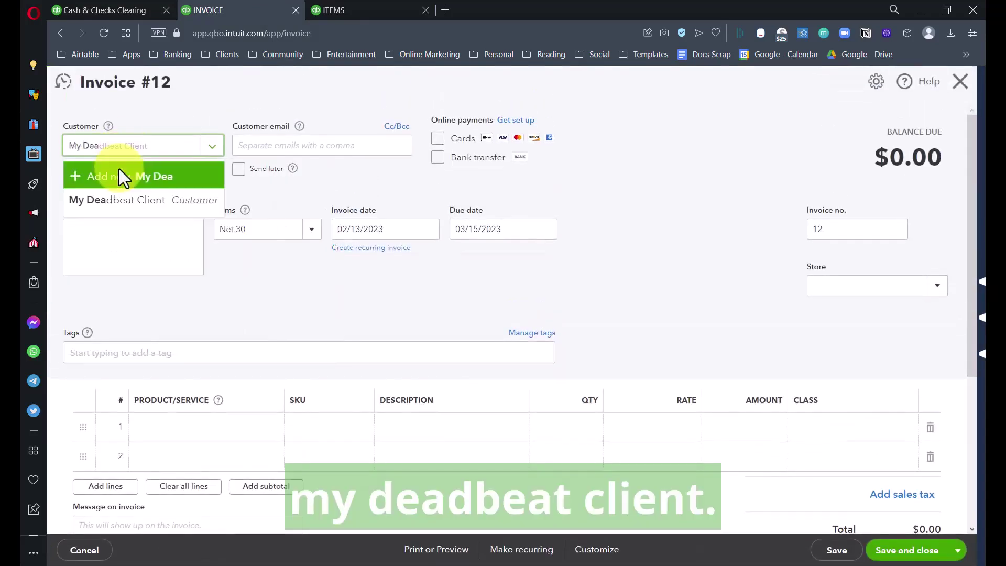
{"action": "left_click", "coordinate": [125, 200]}
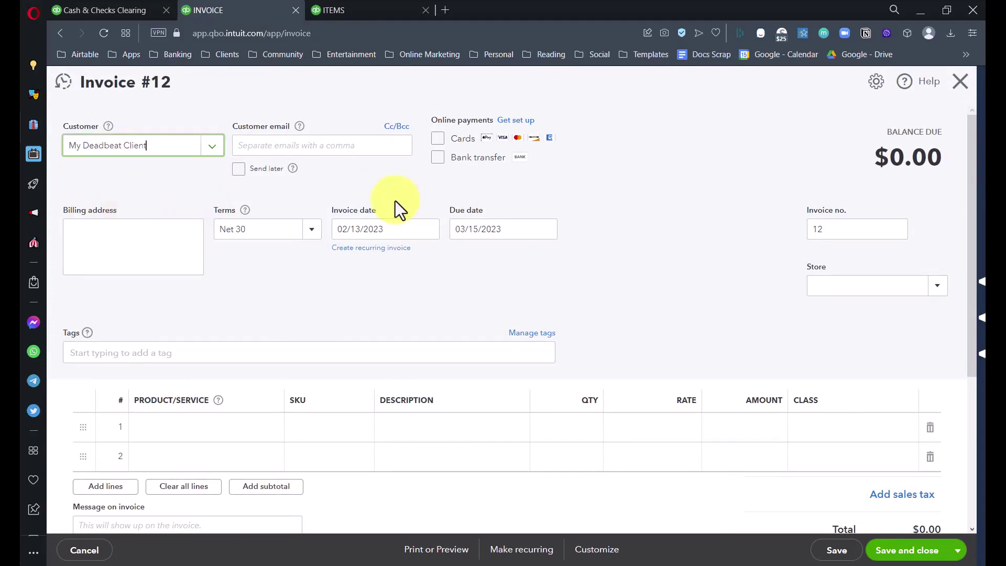
{"action": "triple_click", "coordinate": [358, 229]}
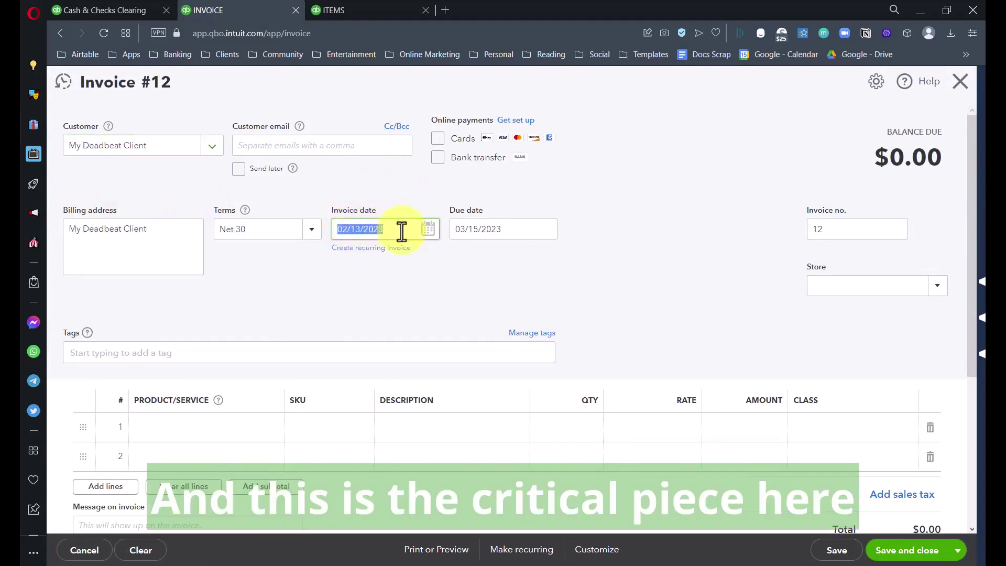
{"action": "left_click", "coordinate": [428, 235]}
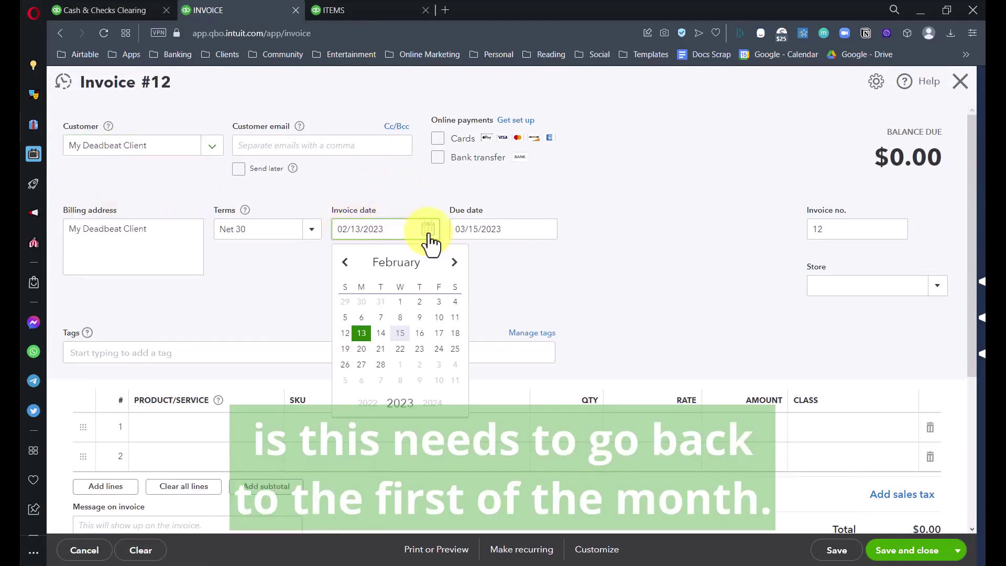
{"action": "left_click", "coordinate": [402, 304]}
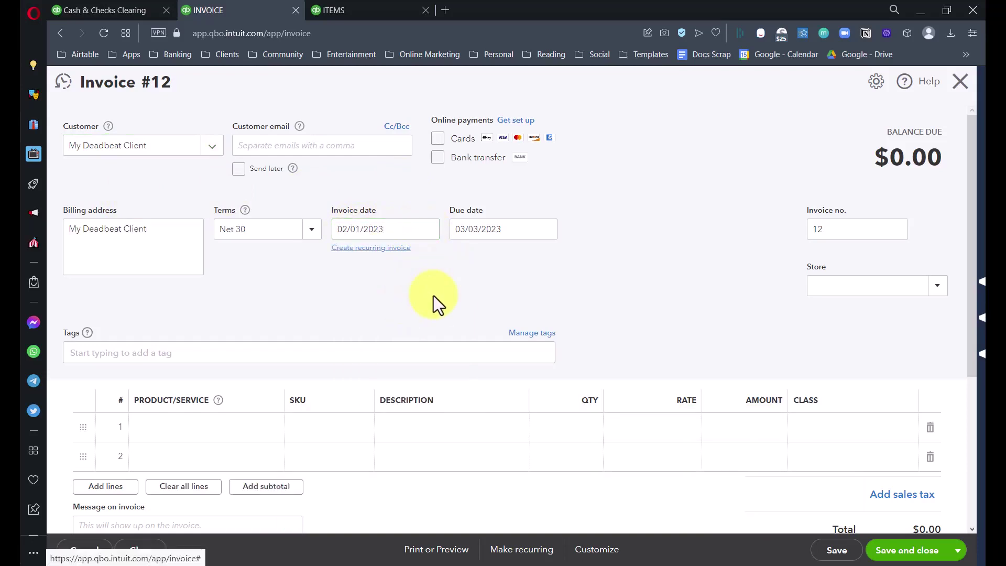
Step: Add a Customer NSF line at a 7500 rate and recheck the invoice date
{"action": "left_click", "coordinate": [168, 429]}
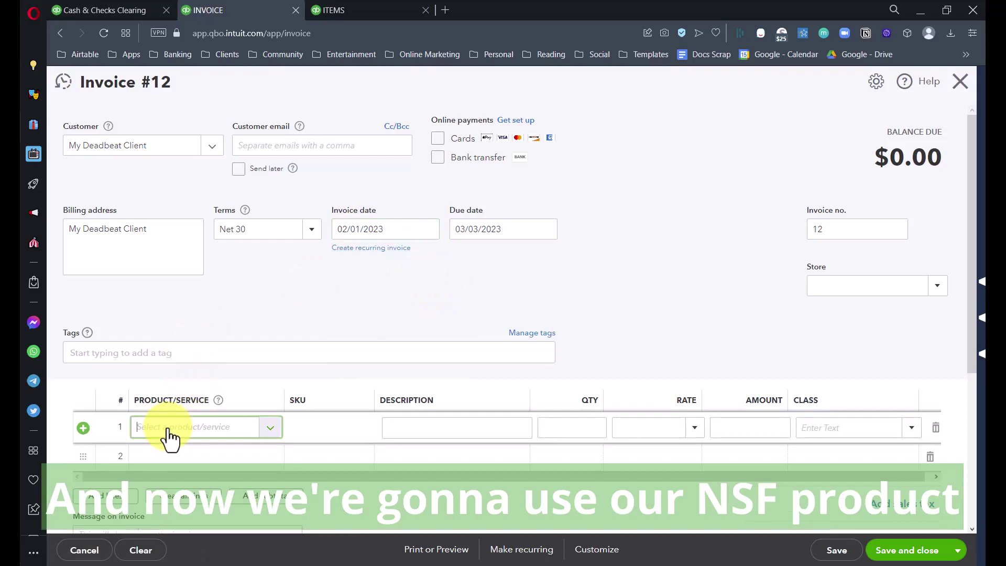
{"action": "type", "text": "nsf"}
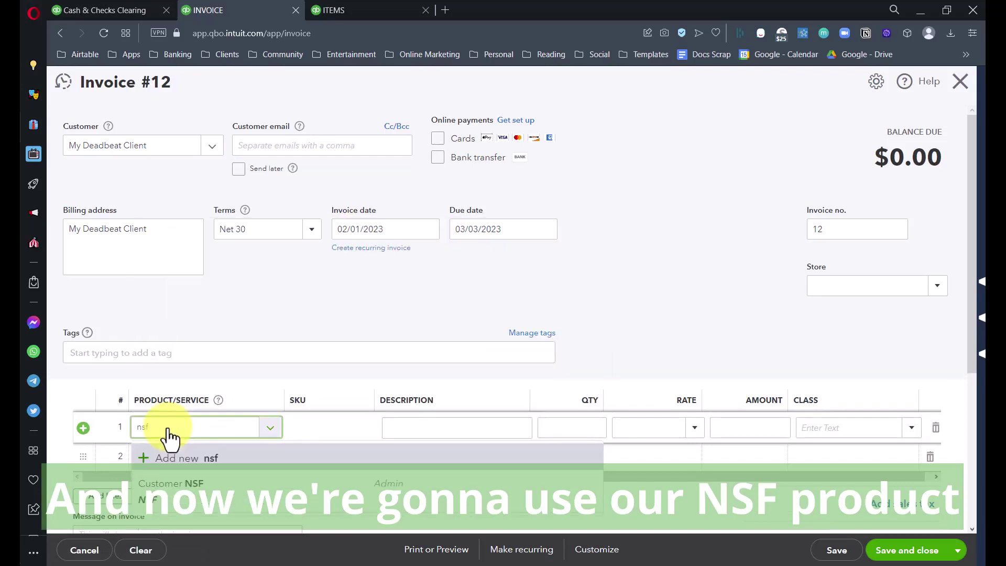
{"action": "left_click", "coordinate": [168, 497]}
{"action": "key", "text": "Tab"}
{"action": "key", "text": "Tab"}
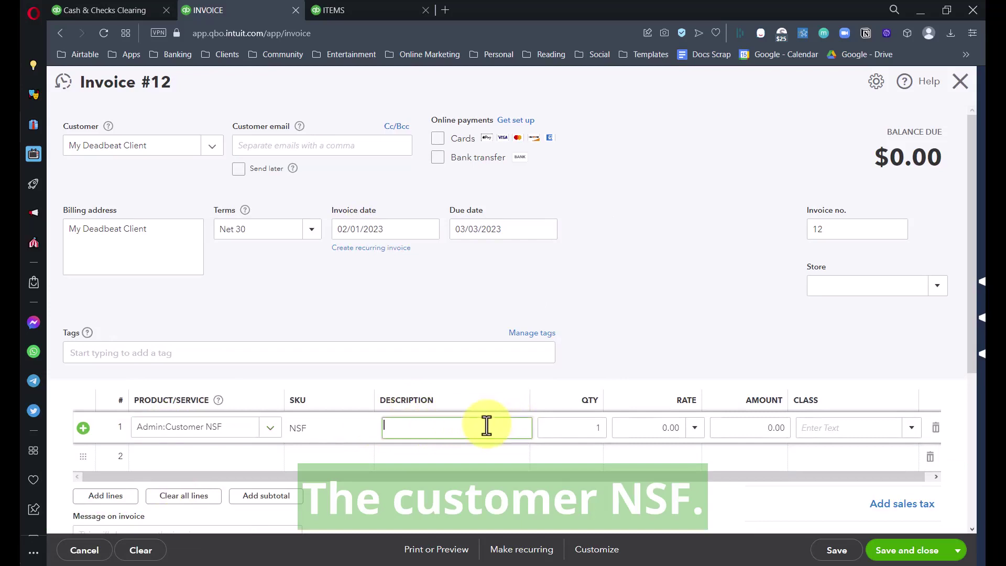
{"action": "key", "text": "Tab"}
{"action": "type", "text": "7500"}
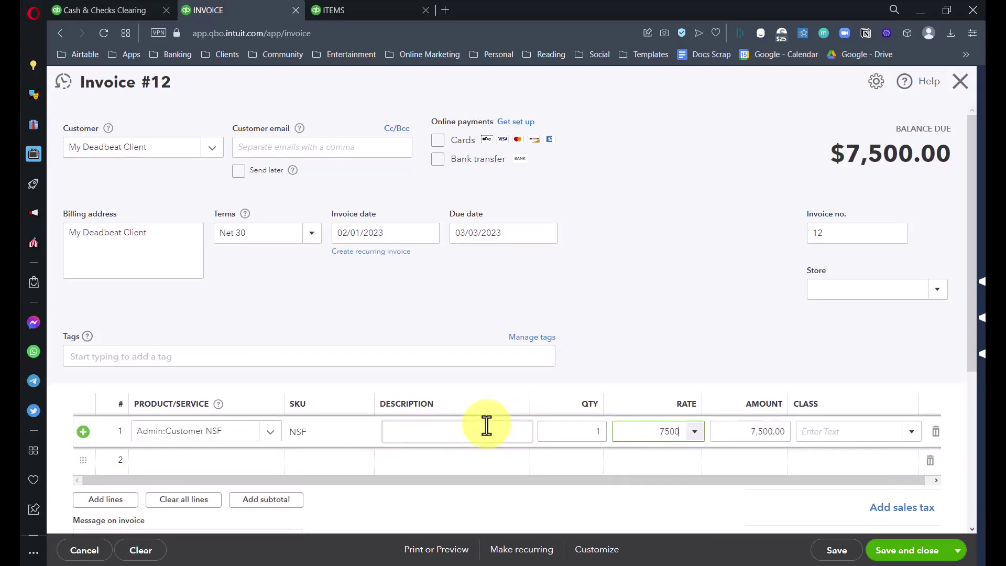
{"action": "key", "text": "Tab"}
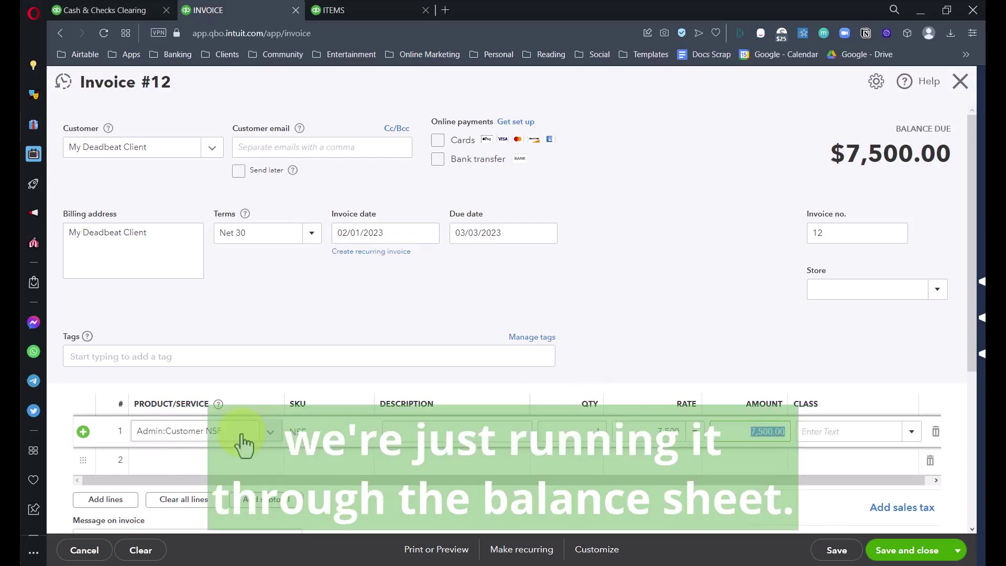
{"action": "left_click", "coordinate": [348, 232]}
{"action": "left_click_drag", "start_coordinate": [391, 232], "coordinate": [341, 237]}
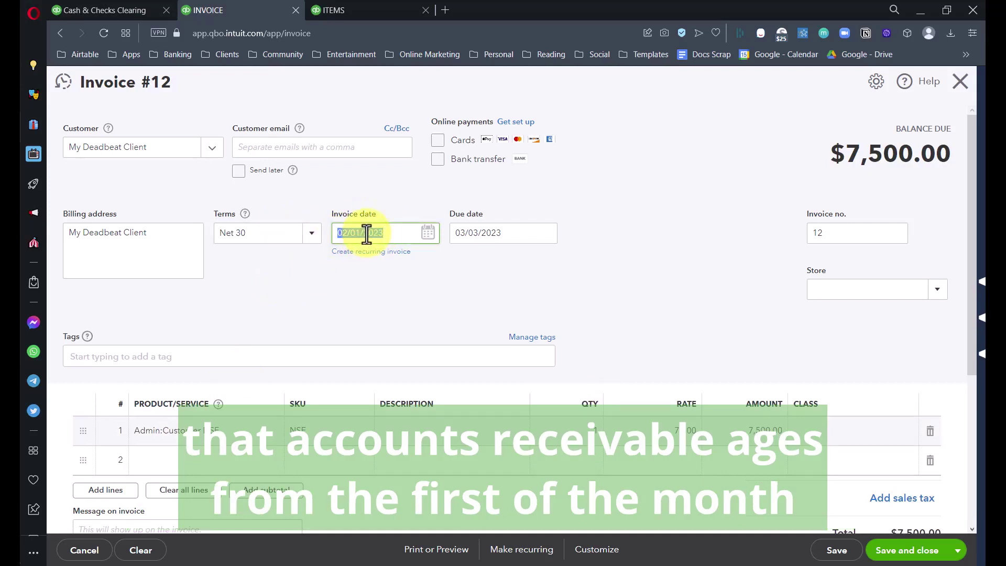
Step: Add a second line for Bank Fee Reimbursement at a rate of 25
{"action": "scroll", "coordinate": [365, 233], "scroll_direction": "down", "scroll_amount": 1}
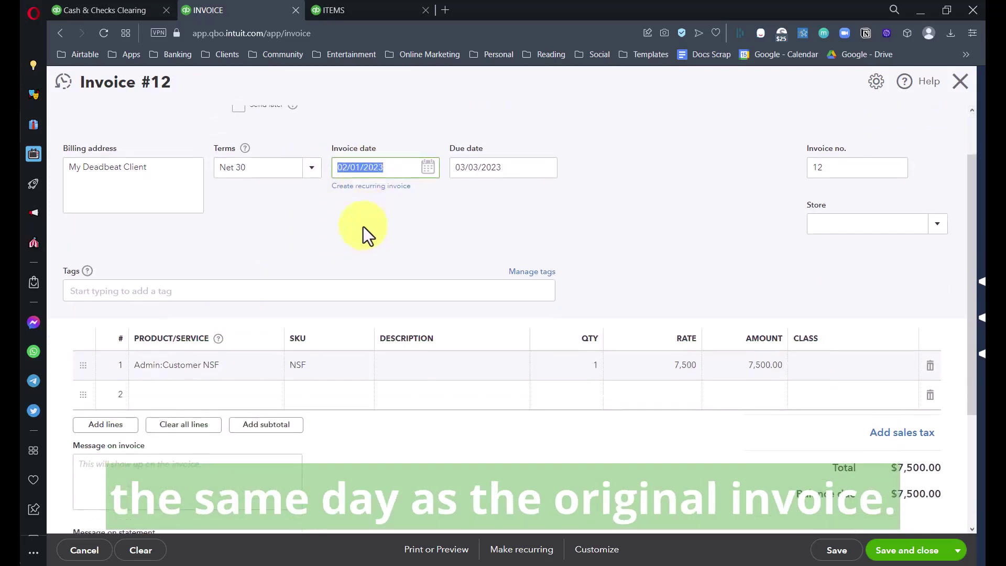
{"action": "left_click", "coordinate": [174, 403]}
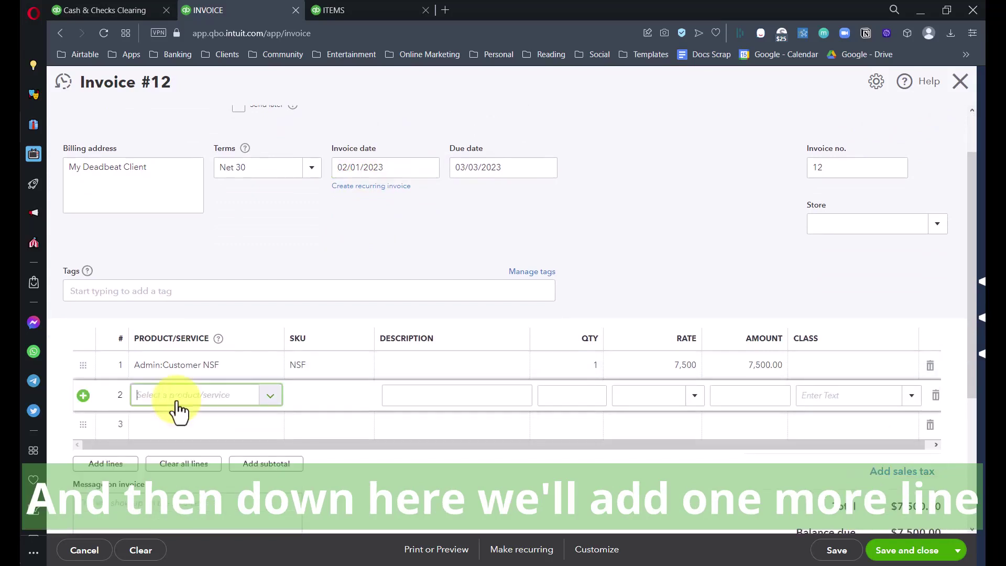
{"action": "type", "text": "bank"}
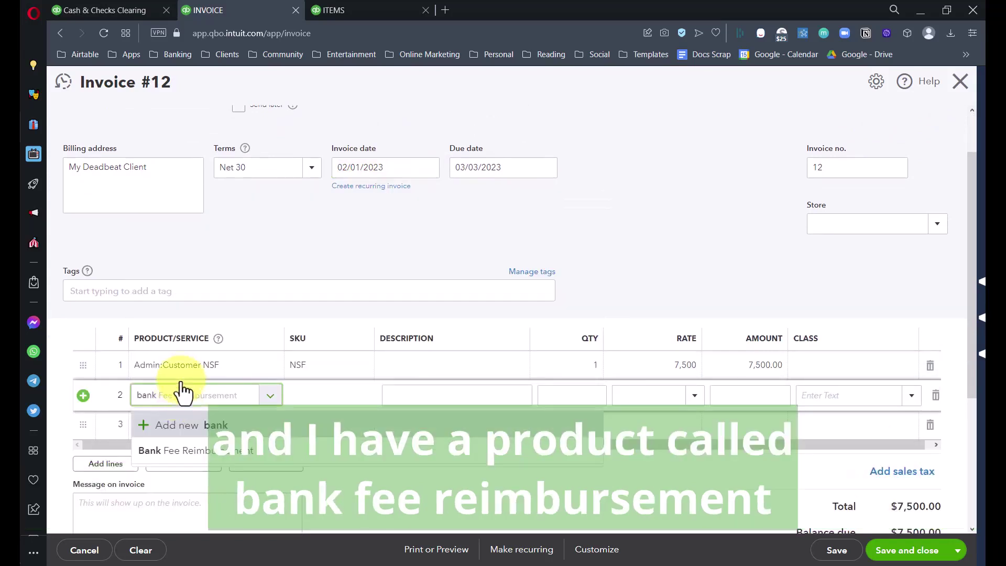
{"action": "left_click", "coordinate": [206, 452]}
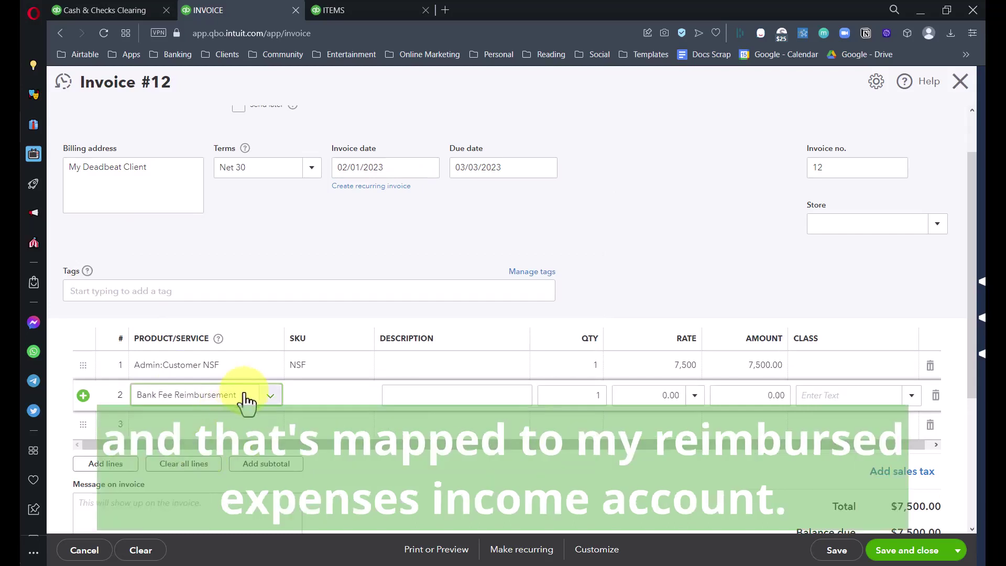
{"action": "left_click", "coordinate": [658, 396]}
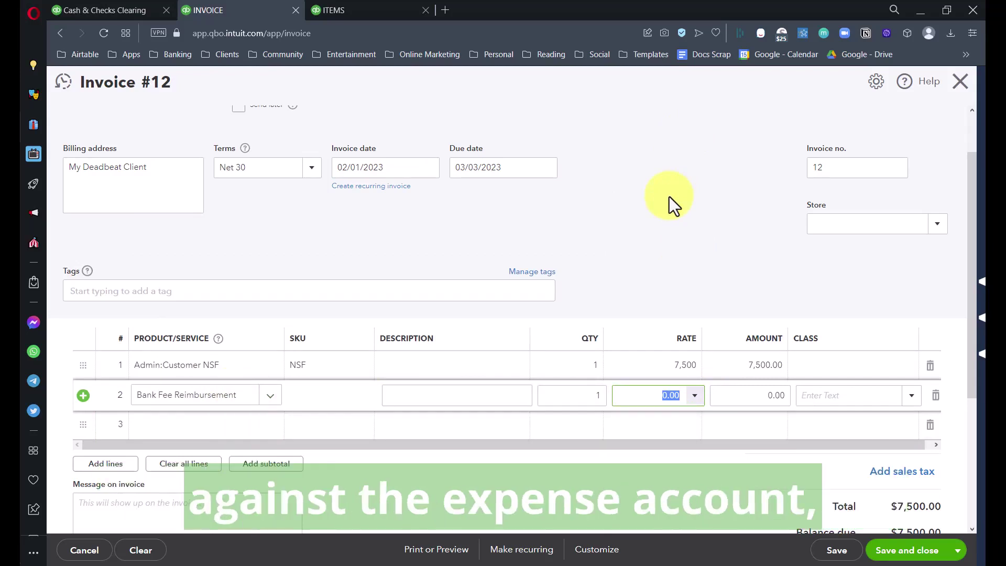
{"action": "type", "text": "25"}
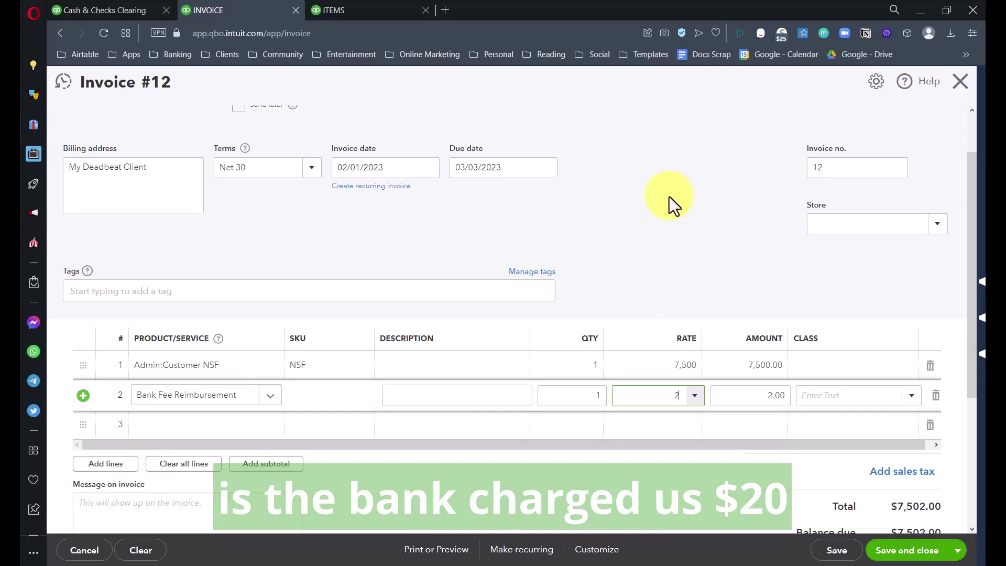
{"action": "key", "text": "Tab"}
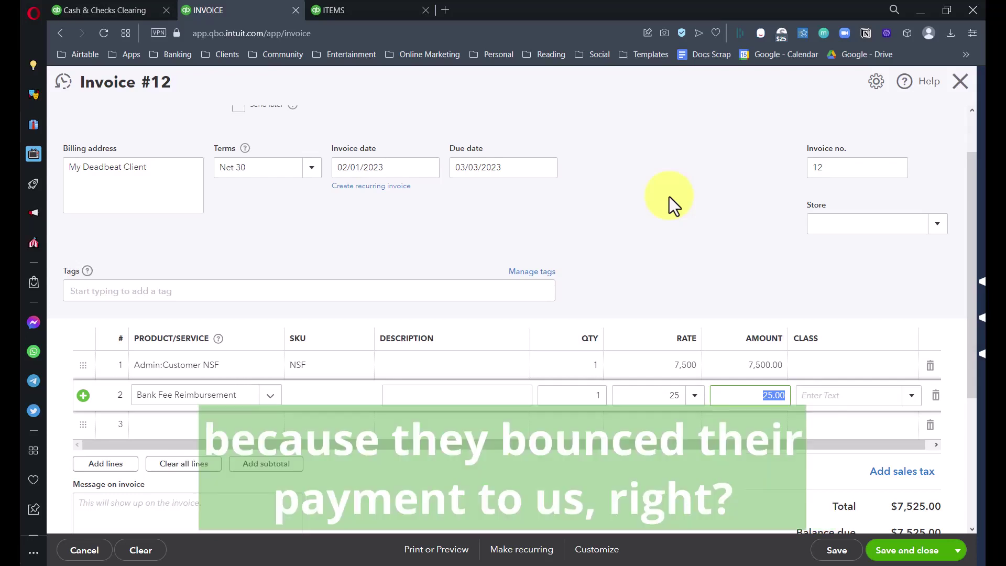
Step: Check that line 2's amount shows 25 and review the invoice date
{"action": "left_click", "coordinate": [757, 396]}
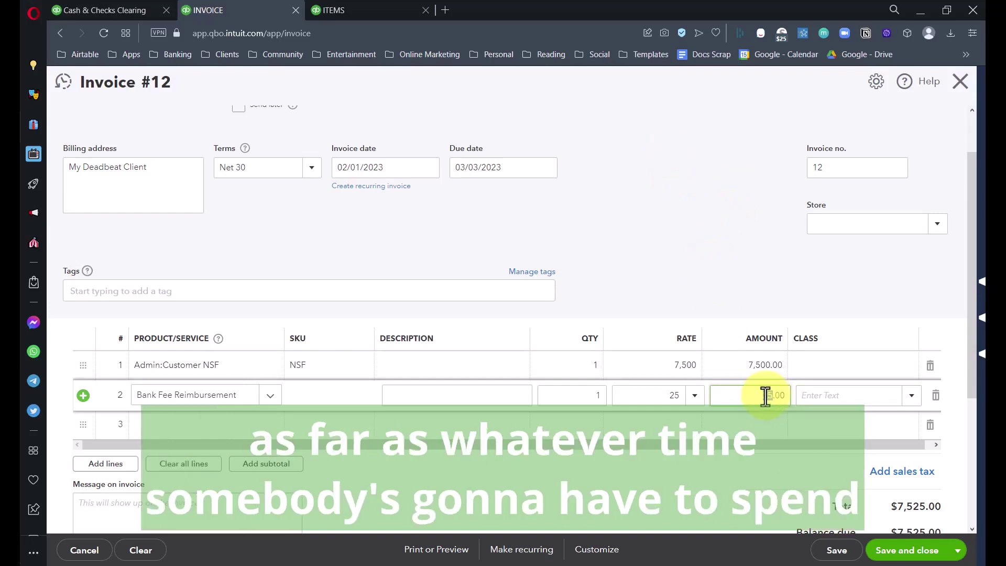
{"action": "left_click_drag", "start_coordinate": [766, 397], "coordinate": [734, 391]}
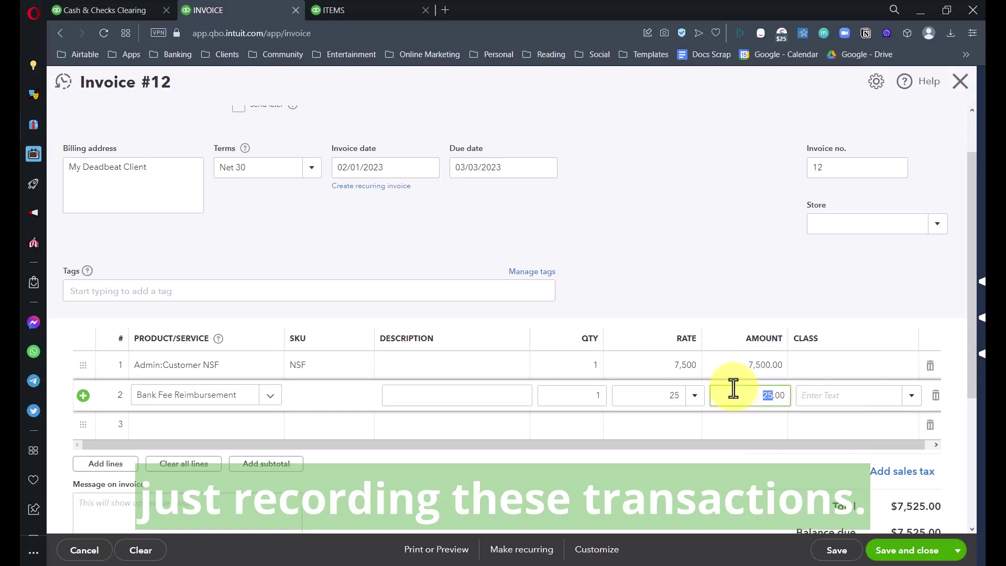
{"action": "key", "text": "Tab"}
{"action": "key", "text": "shift+Tab"}
{"action": "key", "text": "shift+Tab"}
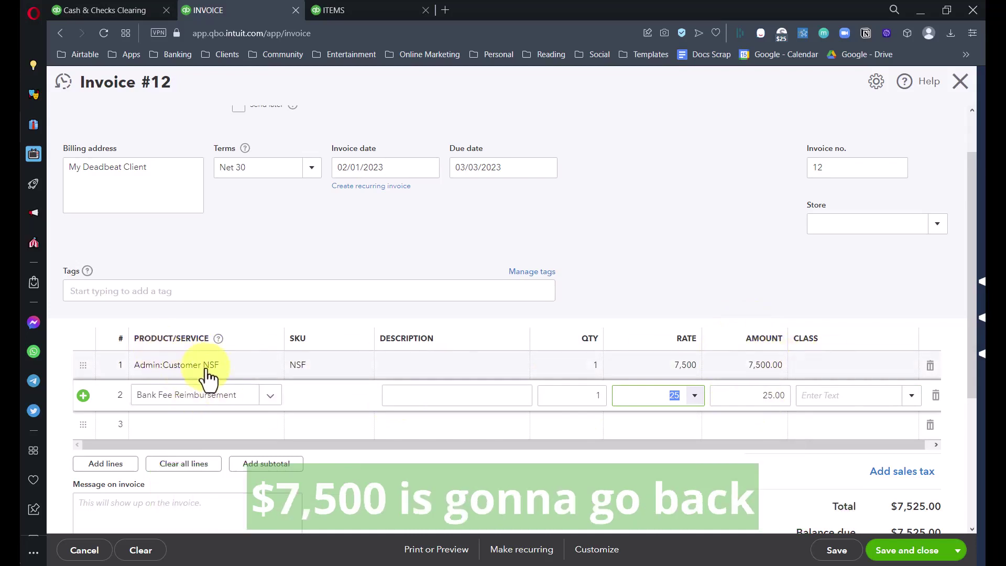
{"action": "left_click", "coordinate": [373, 164]}
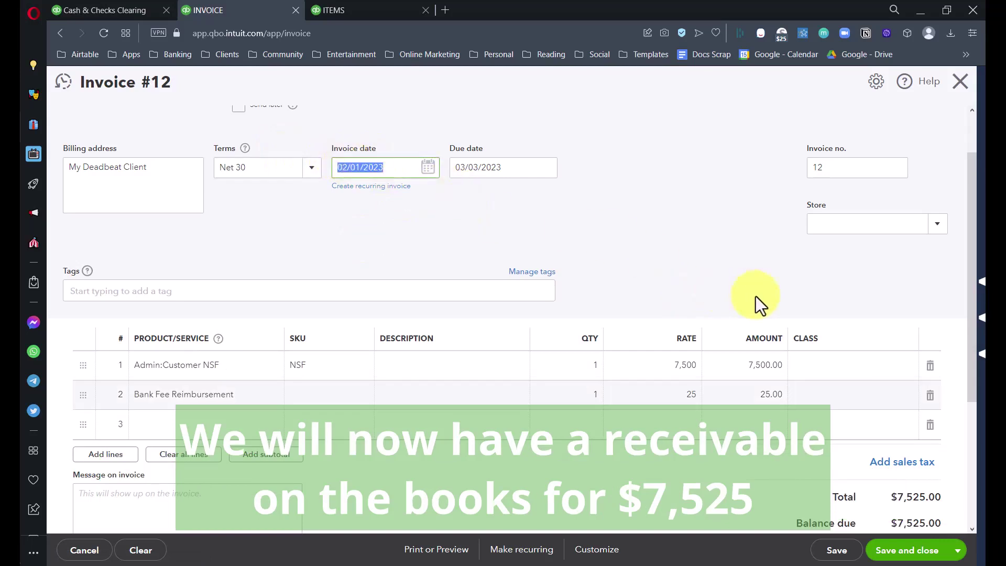
{"action": "scroll", "coordinate": [756, 297], "scroll_direction": "up", "scroll_amount": 2}
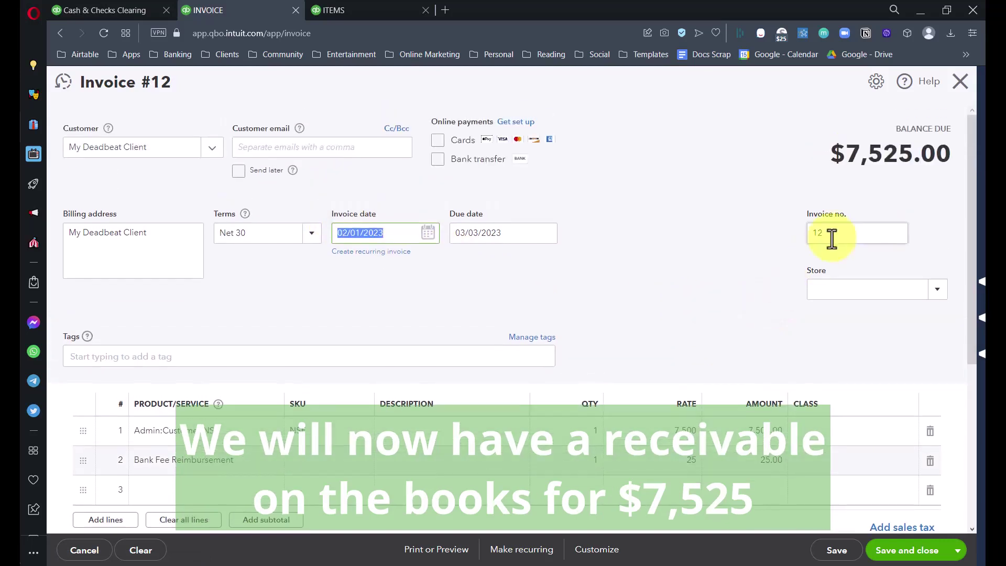
{"action": "left_click", "coordinate": [384, 232]}
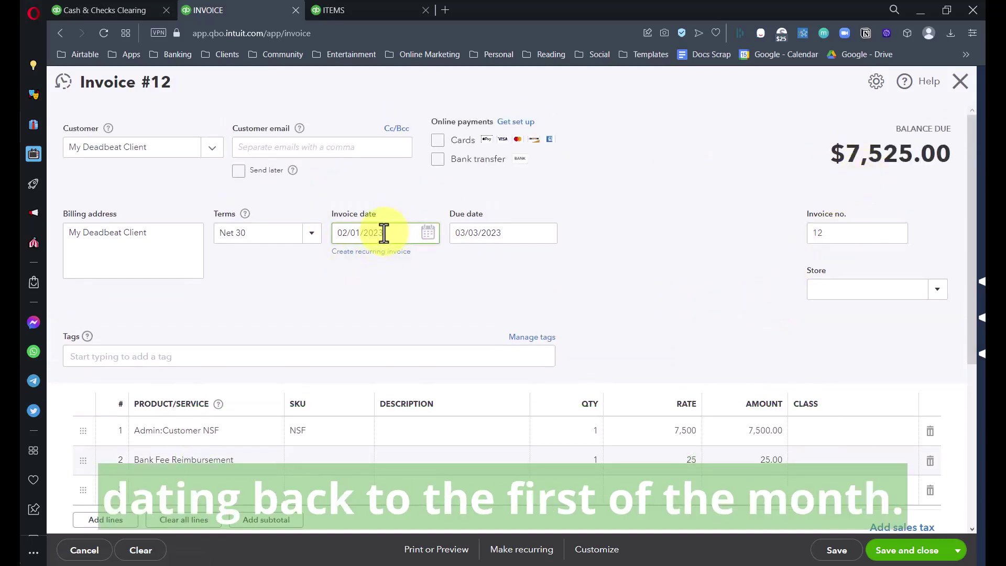
Step: Save invoice 12 and confirm the Profit and Loss shows Reimbursed Expenses 25.00 and total income $7,525.00
{"action": "left_click", "coordinate": [917, 551]}
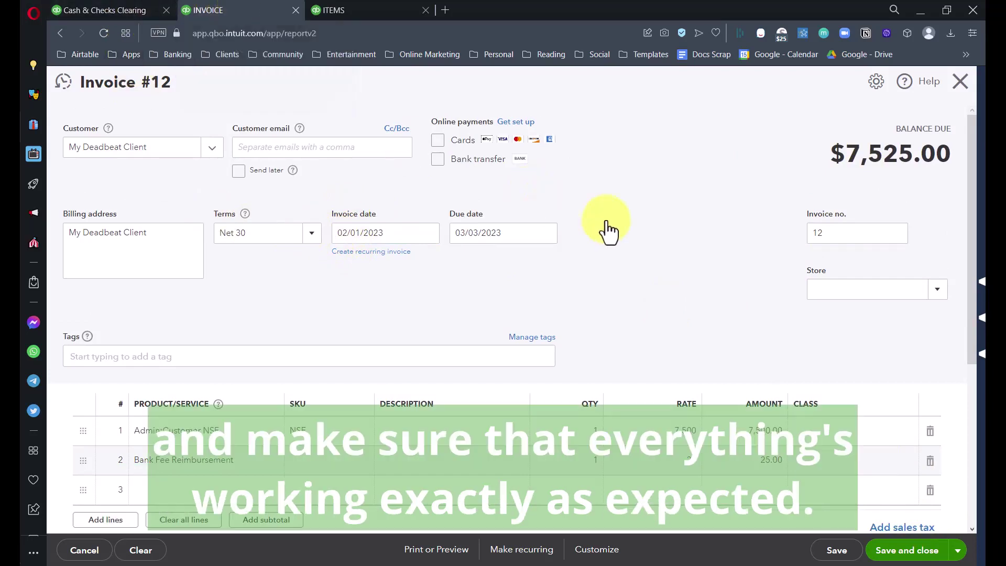
{"action": "key", "text": "ctrl+alt+d"}
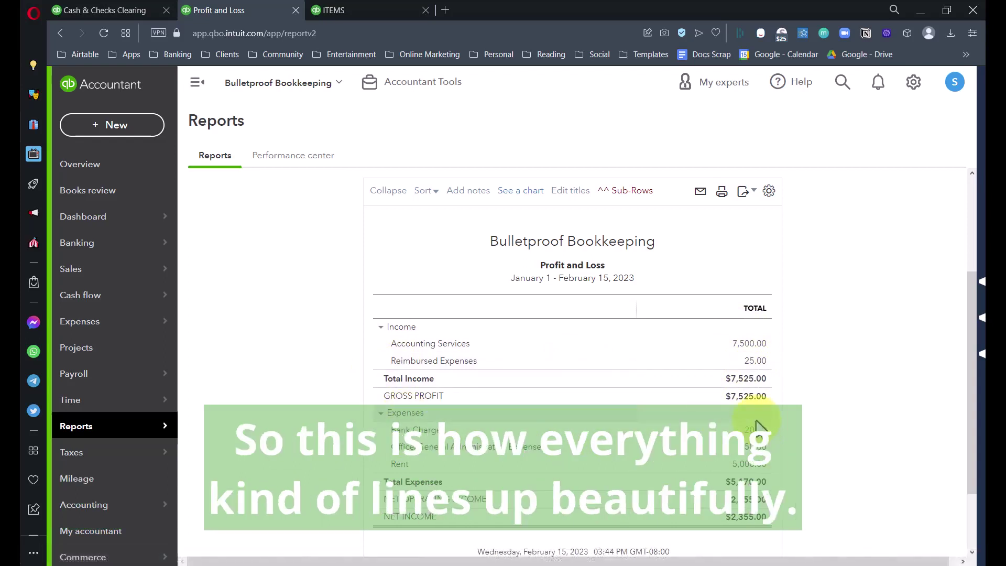
Step: Show the Cash & Checks Clearing report fully, with invoice 12's -7,500.00 offsetting the expense to $0.00
{"action": "left_click", "coordinate": [106, 17]}
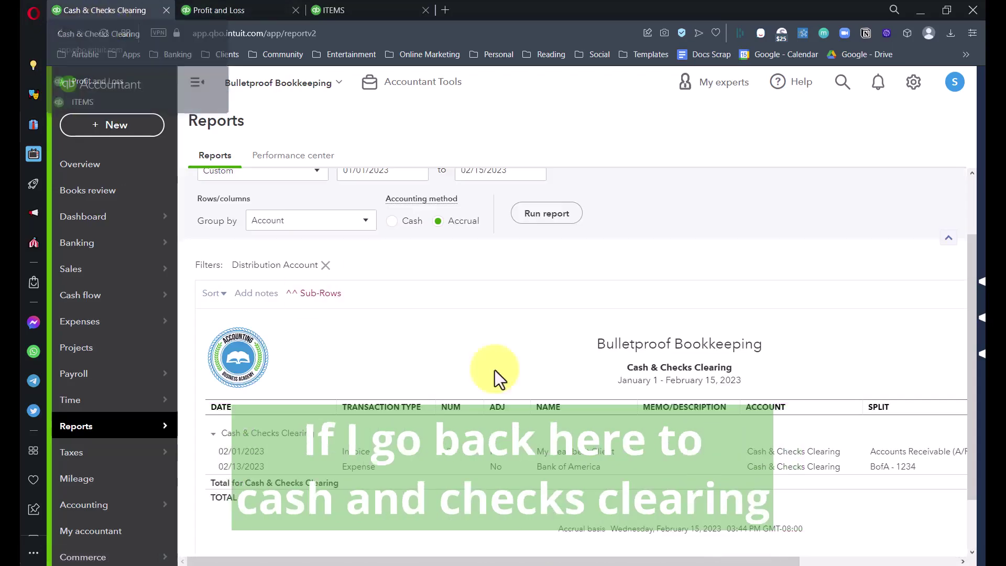
{"action": "scroll", "coordinate": [681, 472], "scroll_direction": "down", "scroll_amount": 3}
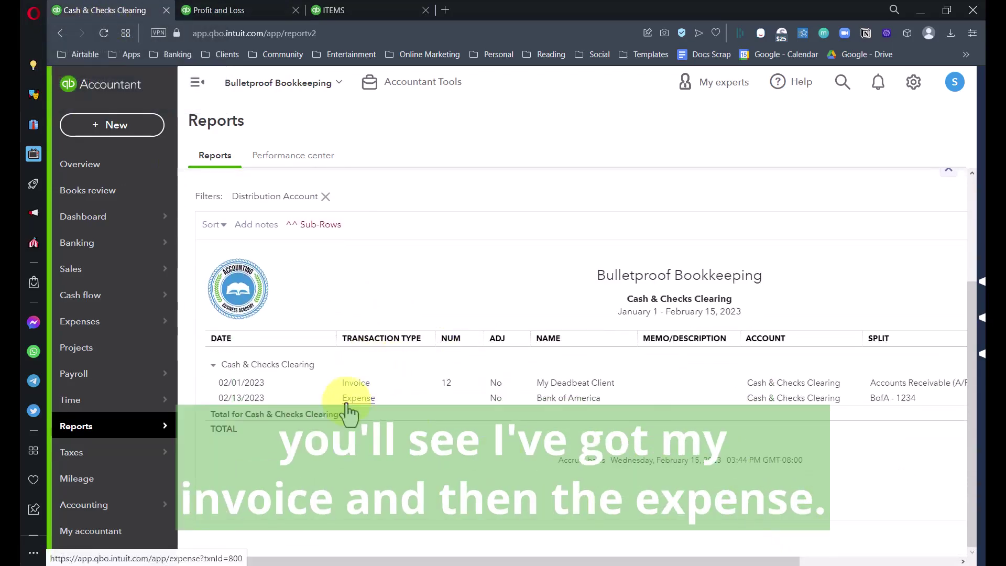
{"action": "left_click_drag", "start_coordinate": [773, 561], "coordinate": [919, 563]}
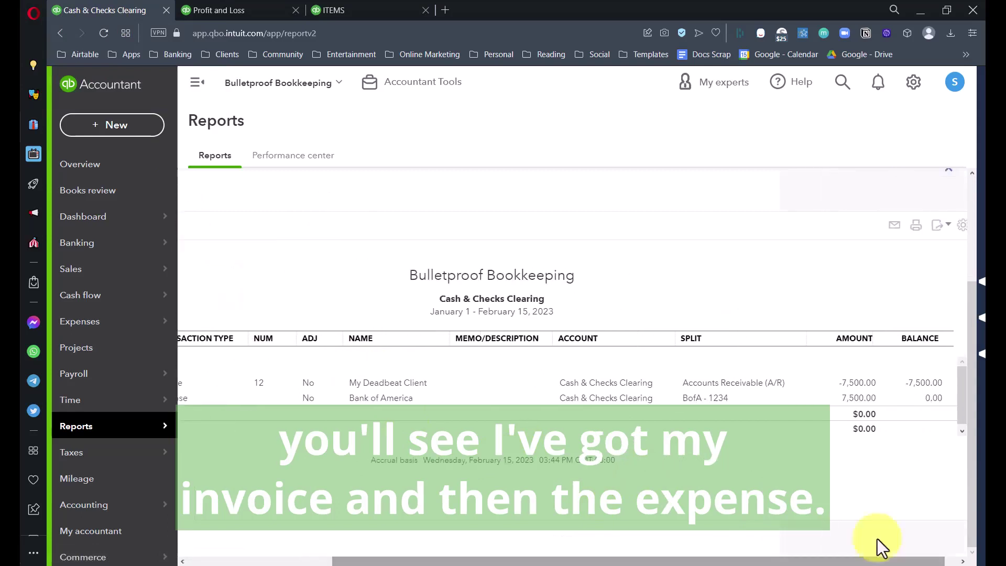
{"action": "left_click", "coordinate": [198, 84]}
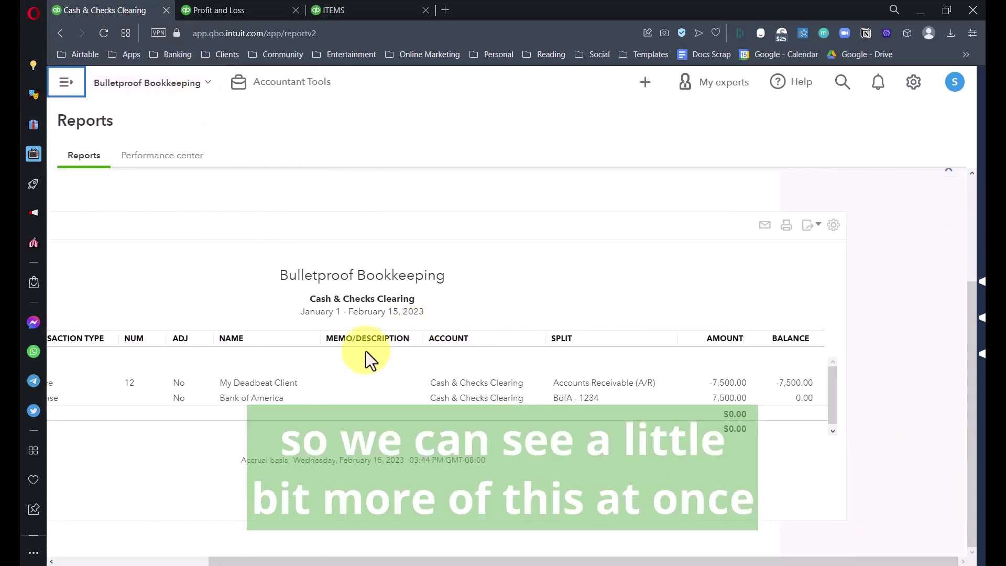
{"action": "left_click_drag", "start_coordinate": [387, 559], "coordinate": [163, 562]}
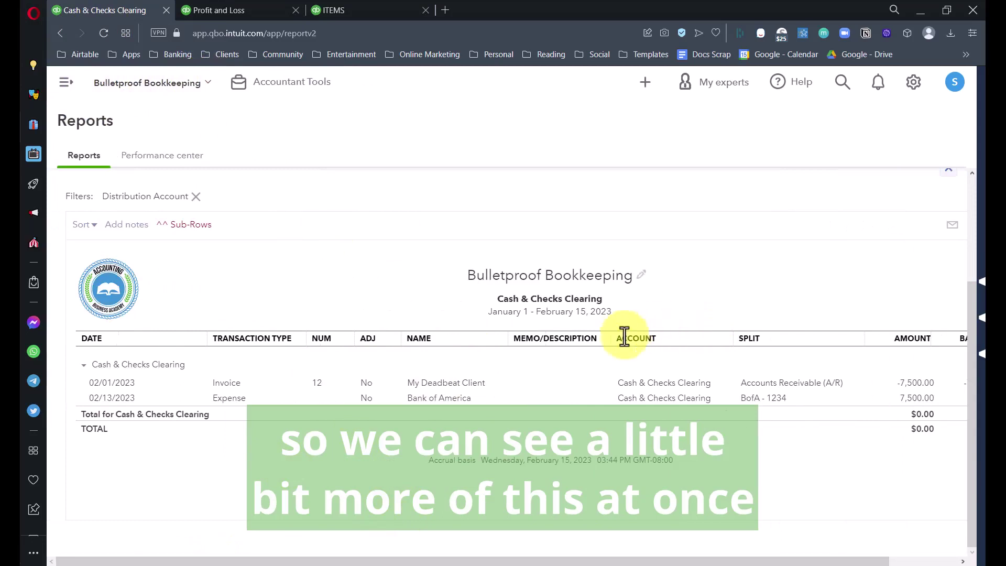
{"action": "left_click_drag", "start_coordinate": [612, 341], "coordinate": [528, 338]}
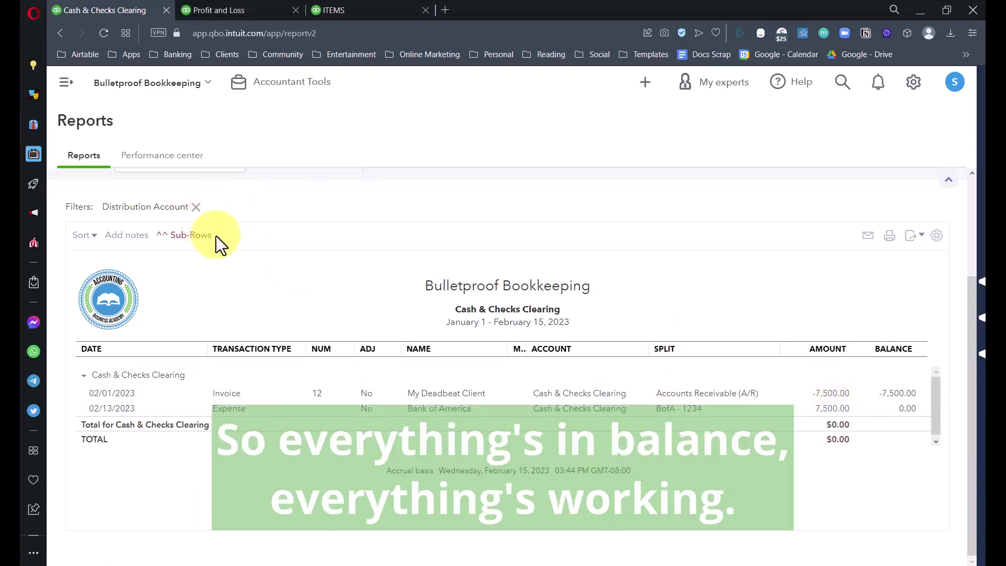
{"action": "scroll", "coordinate": [164, 212], "scroll_direction": "up", "scroll_amount": 3}
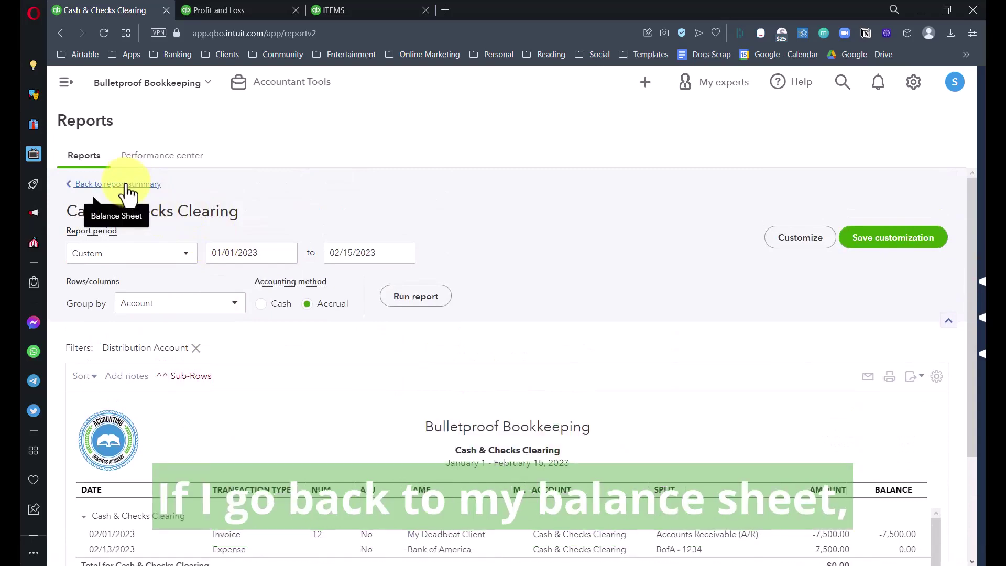
Step: Check the Balance Sheet shows Cash & Checks Clearing 0.00 and receivables $134,975.00, comparing against the P&L
{"action": "left_click", "coordinate": [126, 186]}
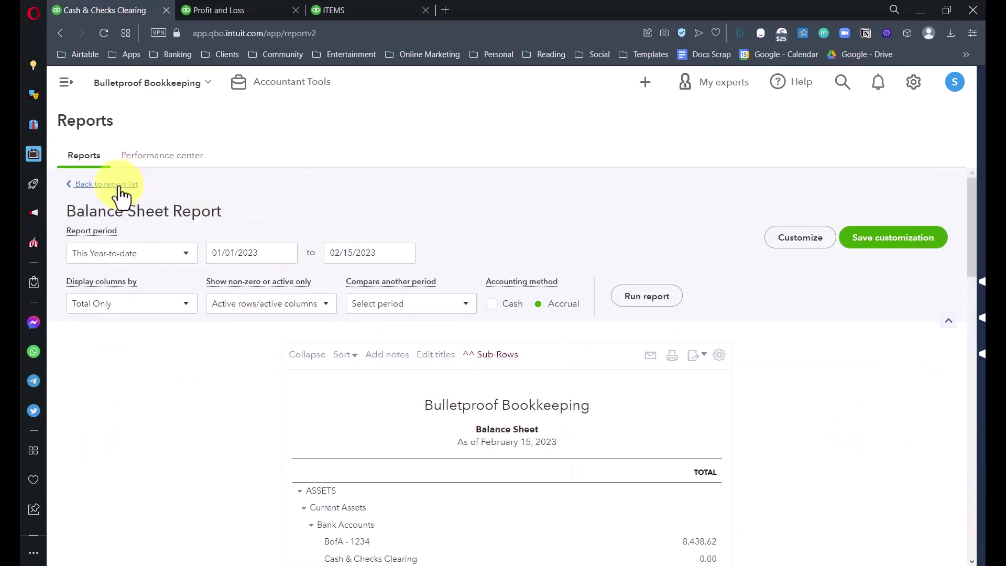
{"action": "scroll", "coordinate": [121, 194], "scroll_direction": "down", "scroll_amount": 3}
{"action": "scroll", "coordinate": [404, 331], "scroll_direction": "down", "scroll_amount": 2}
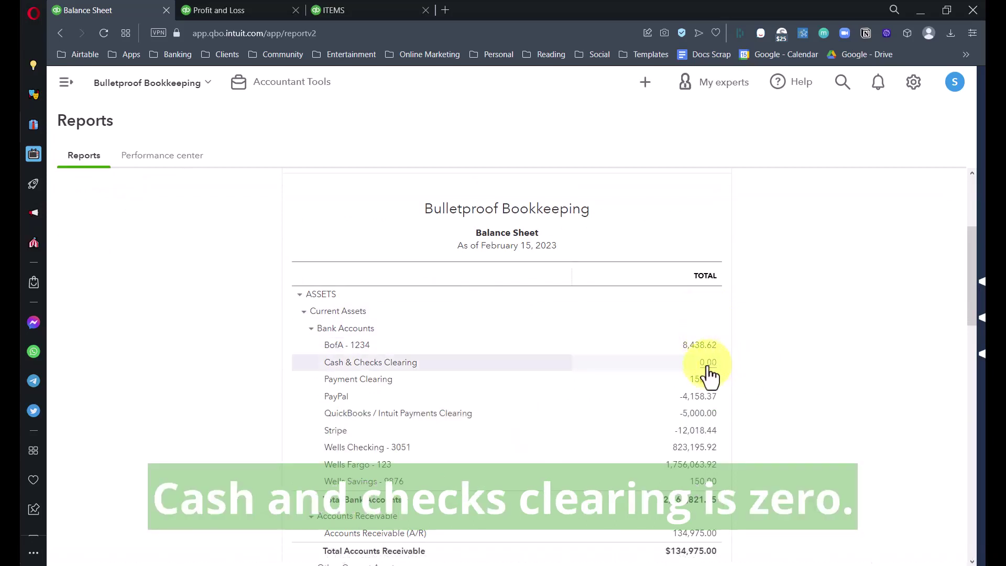
{"action": "left_click", "coordinate": [223, 10]}
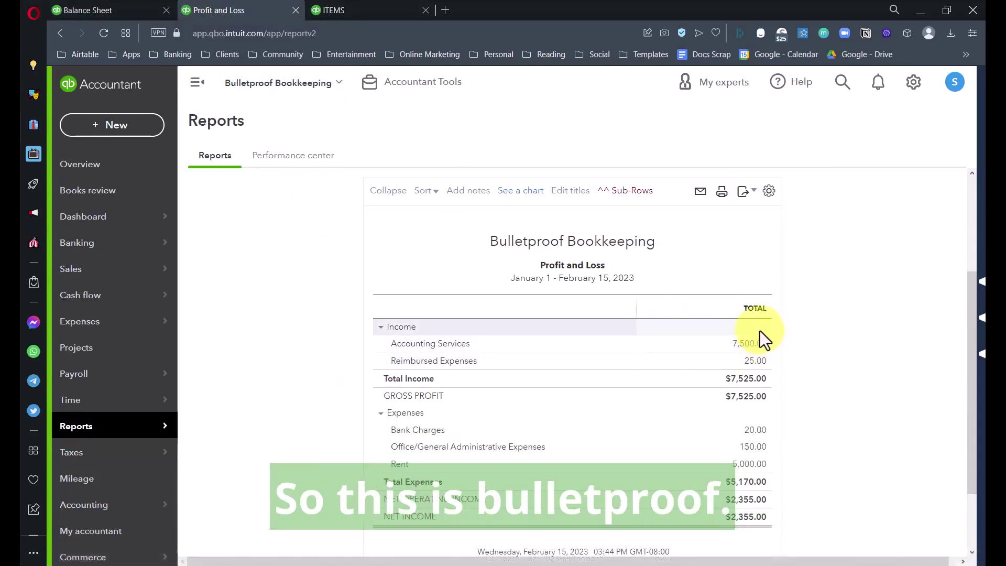
{"action": "left_click", "coordinate": [97, 10]}
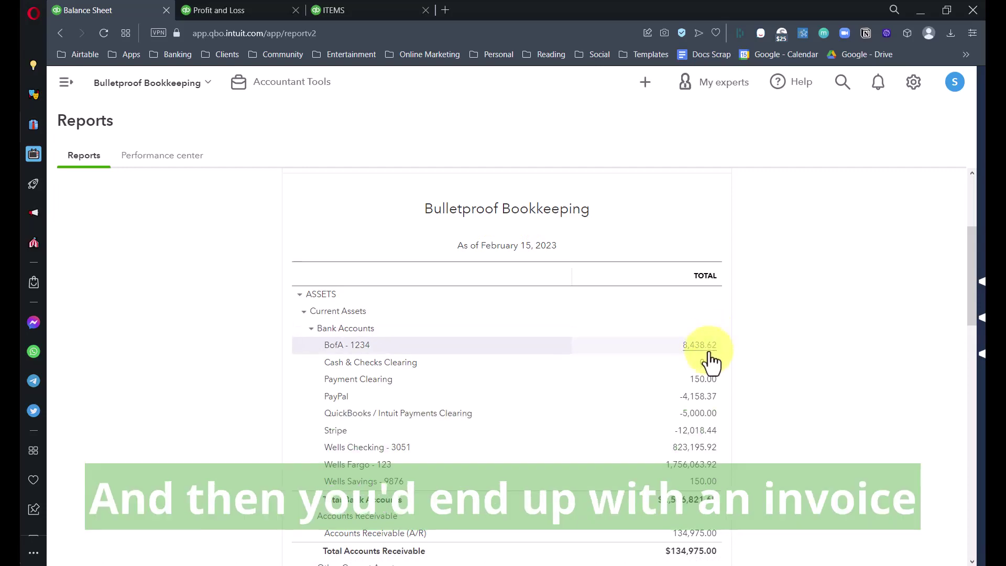
Step: Drill into the BofA - 1234 balance of 8,438.62 to see its January 1–February 15, 2023 transactions
{"action": "left_click", "coordinate": [701, 346]}
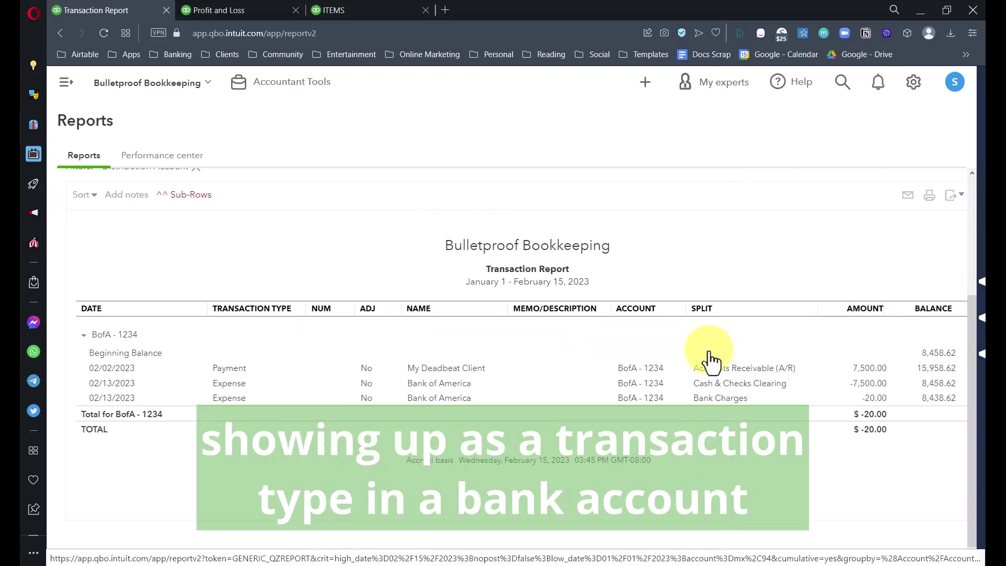
{"action": "scroll", "coordinate": [629, 375], "scroll_direction": "up", "scroll_amount": 3}
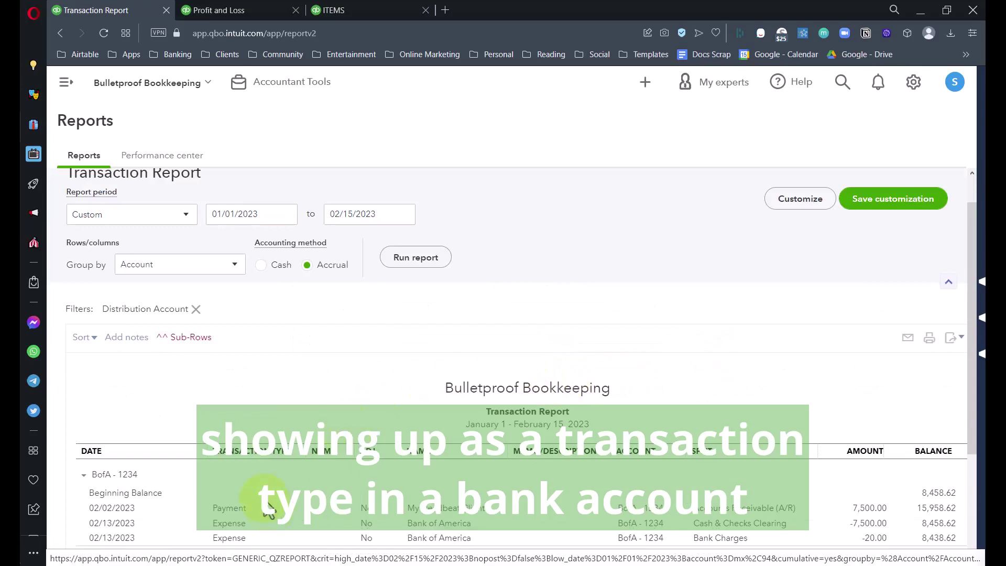